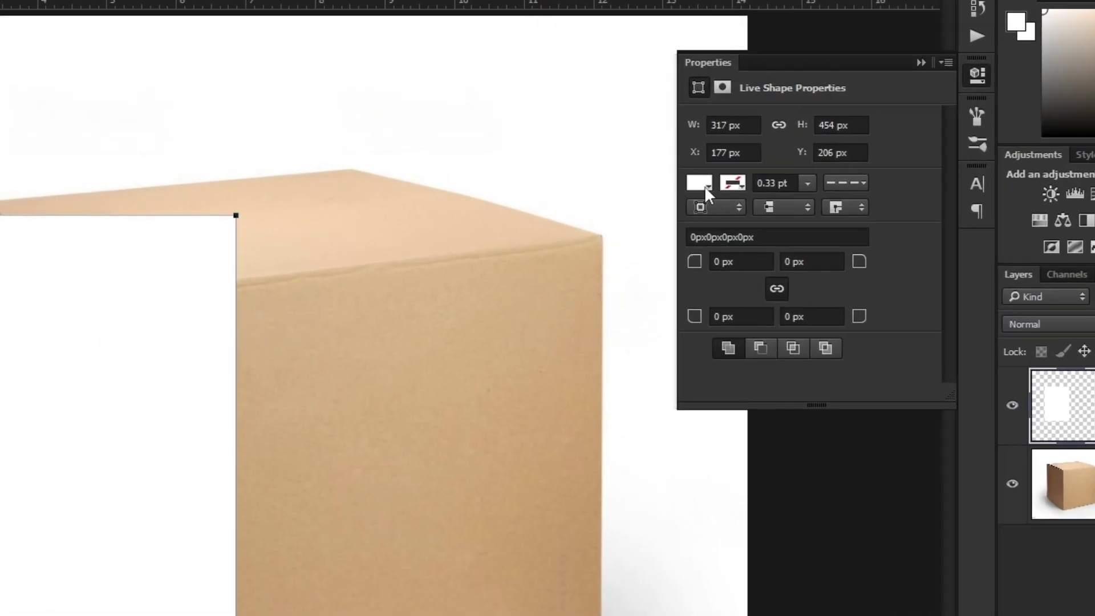
# Keep the rectangle's fill white and convert the Rectangle 1 layer to a Smart Object
pyautogui.click(707, 168)
pyautogui.click(717, 283)
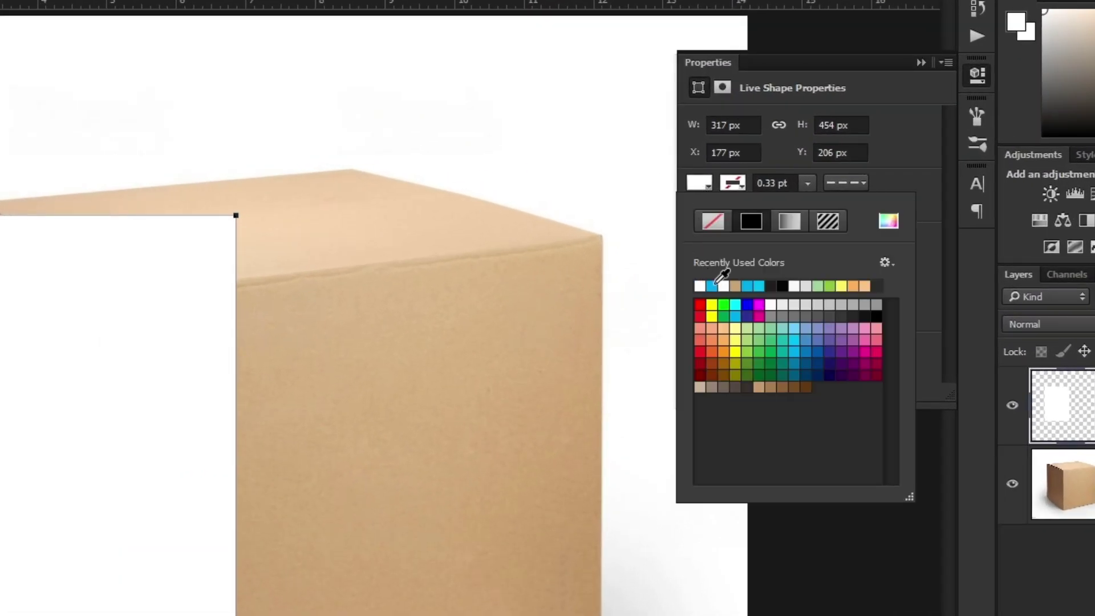
pyautogui.click(911, 168)
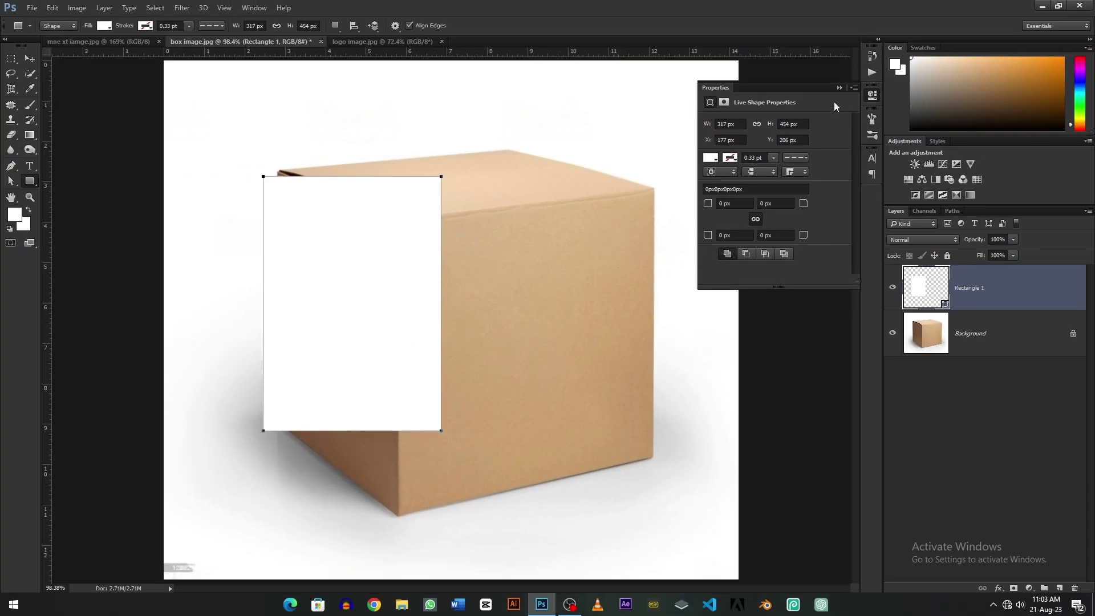
pyautogui.click(839, 89)
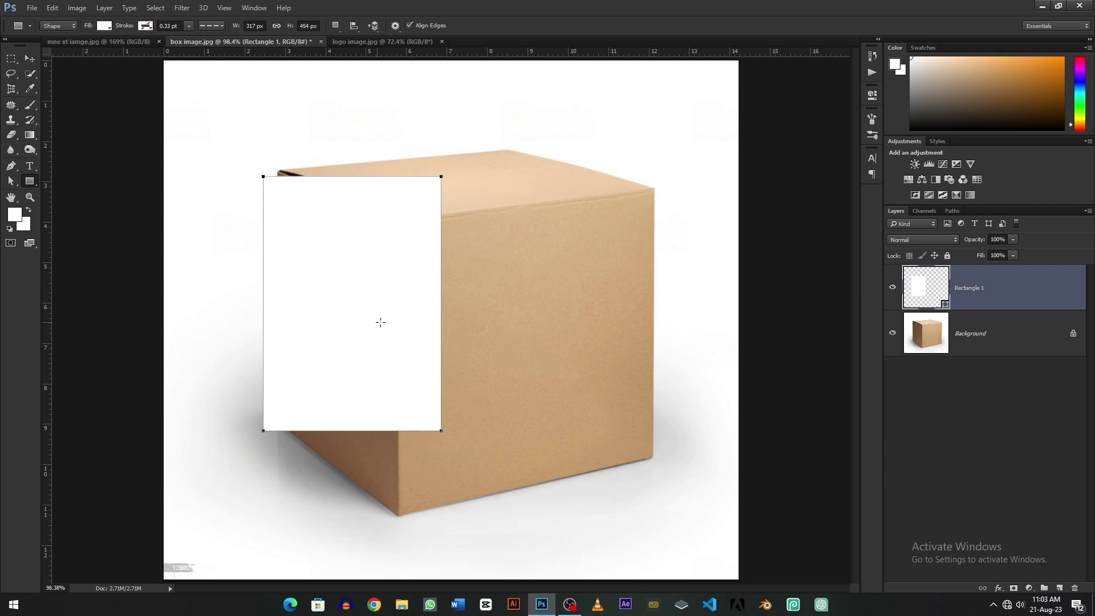
pyautogui.rightClick(992, 290)
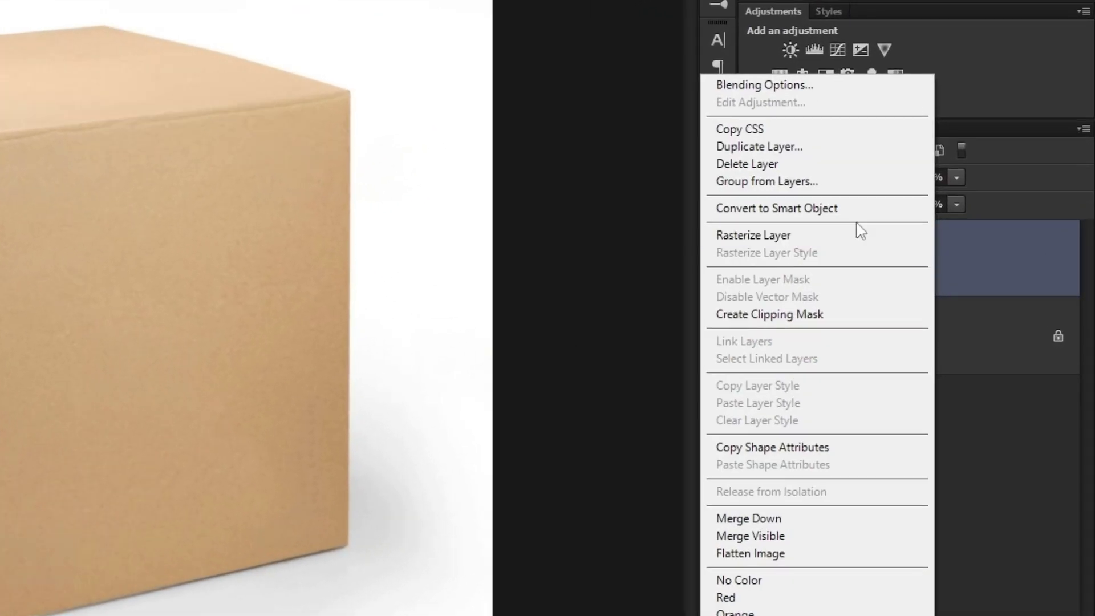
pyautogui.click(814, 206)
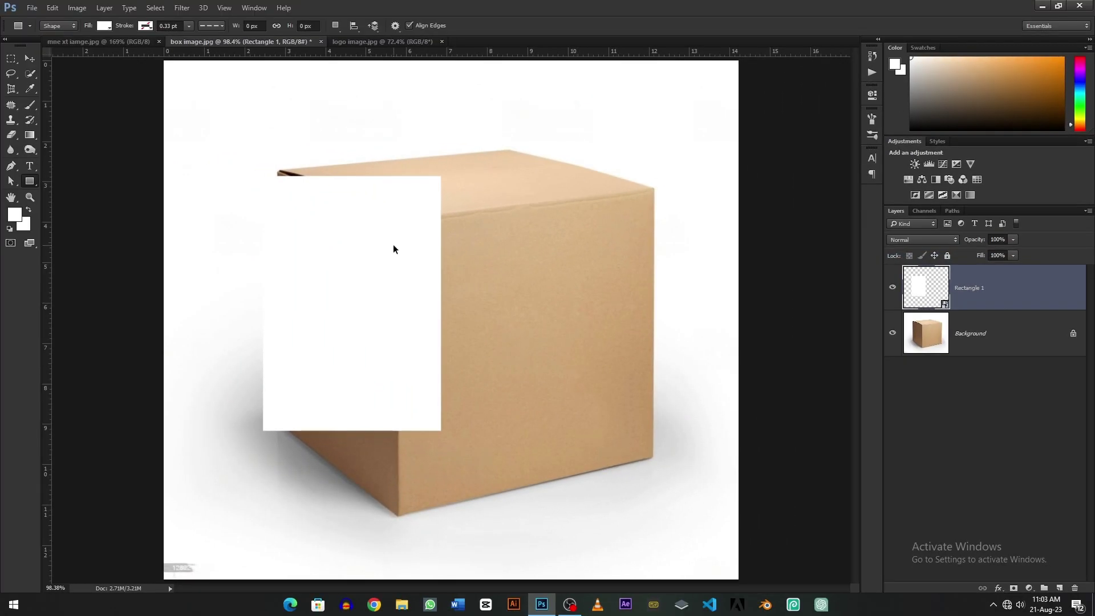
# Try distorting the rectangle by pulling its upper-right corner outward, and inspect the Smart Object's original contents
pyautogui.hotkey('ctrl', 't')
pyautogui.moveTo(443, 180); pyautogui.dragTo(489, 117)
pyautogui.click(402, 25)
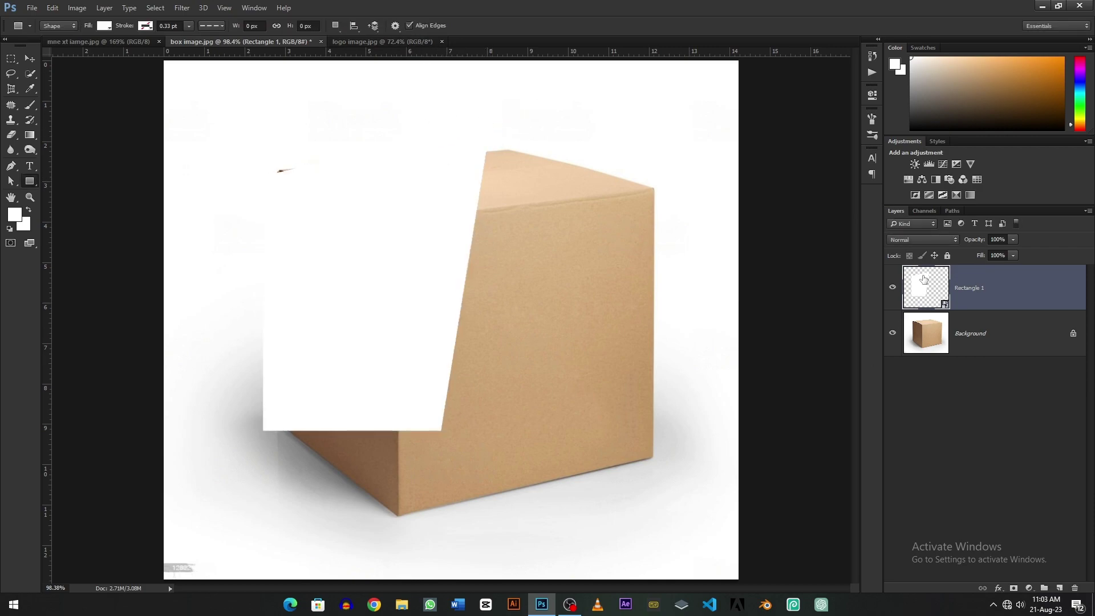
pyautogui.doubleClick(924, 279)
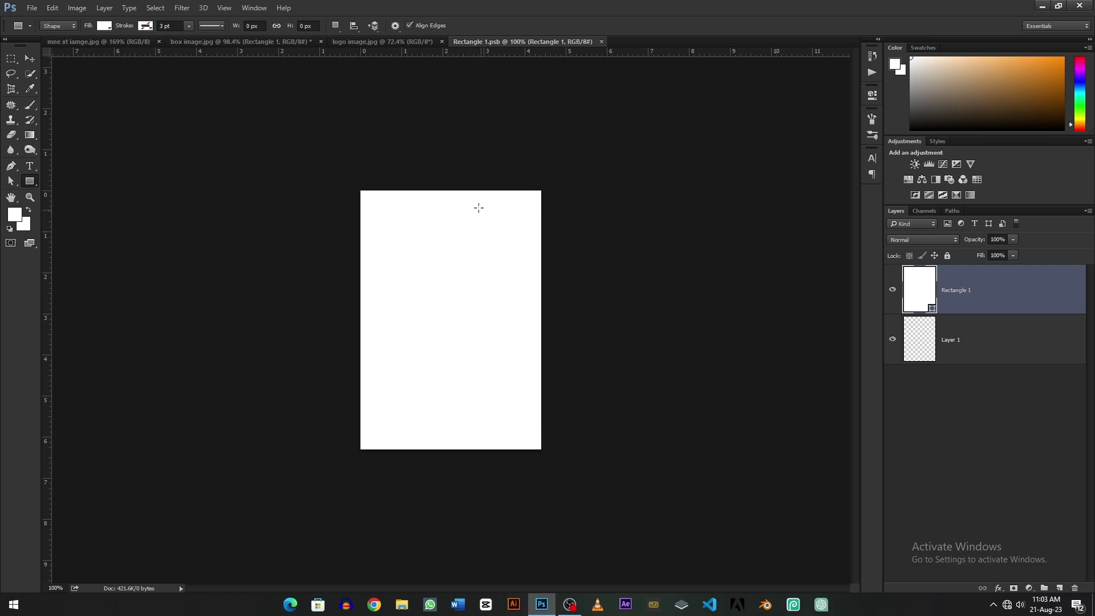
pyautogui.hotkey('ctrl', 'w')
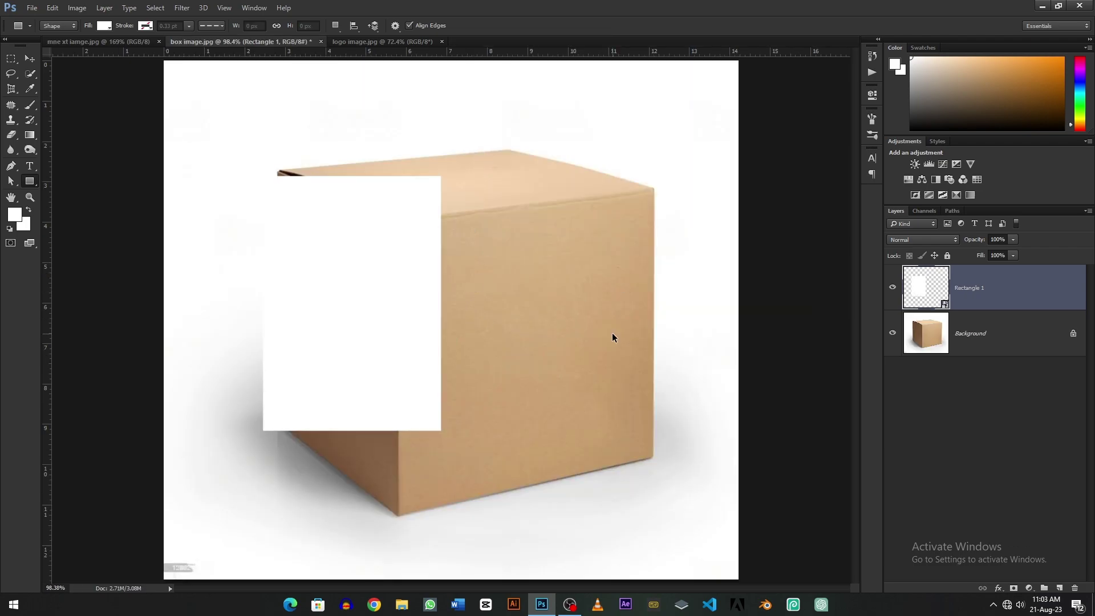
# Distort the white rectangle so its four corners match the corners of the box's dark side face
pyautogui.hotkey('ctrl', 't')
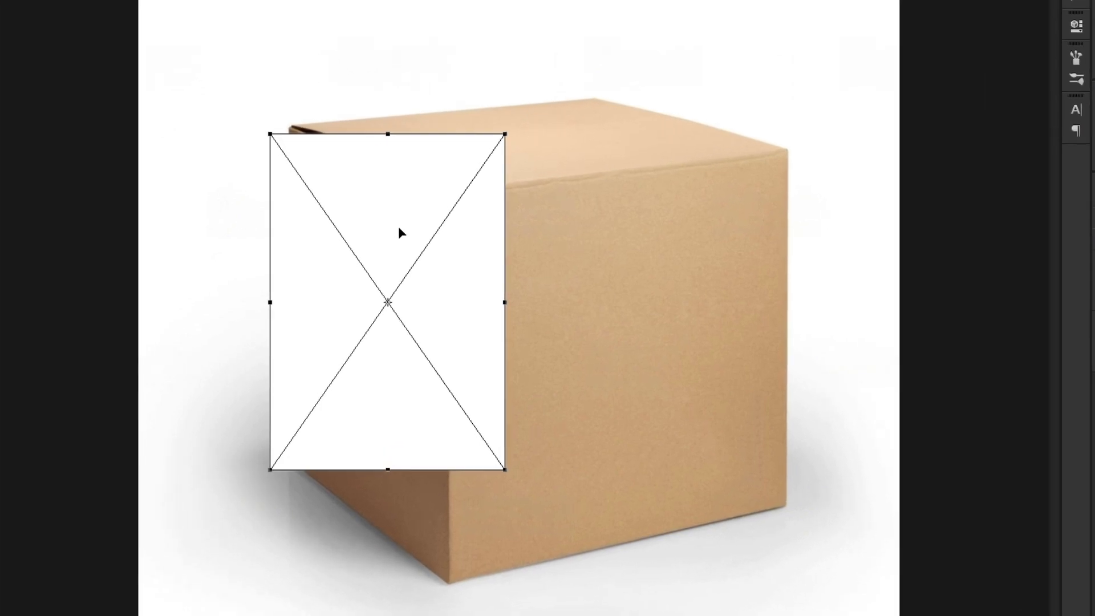
pyautogui.rightClick(365, 253)
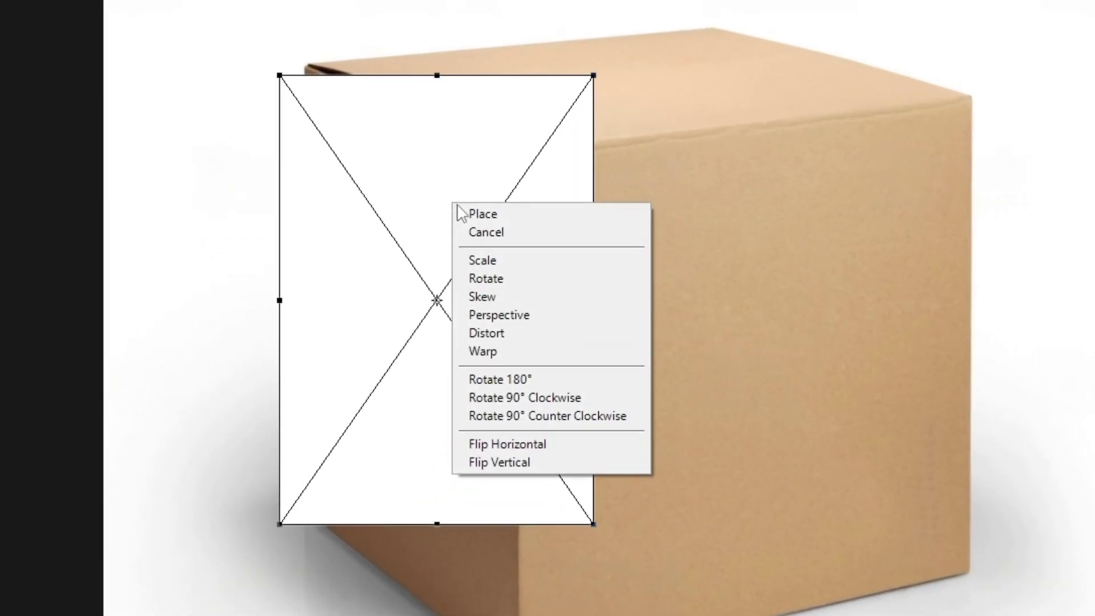
pyautogui.click(506, 331)
pyautogui.moveTo(594, 75); pyautogui.dragTo(528, 145)
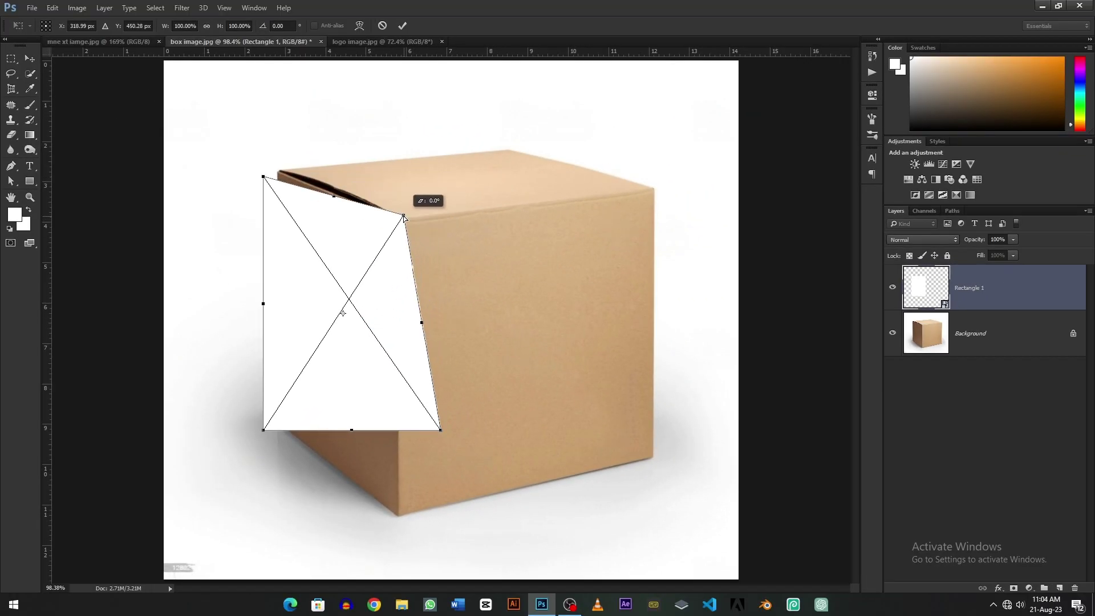
pyautogui.moveTo(403, 217); pyautogui.dragTo(396, 219)
pyautogui.moveTo(263, 176); pyautogui.dragTo(276, 169)
pyautogui.moveTo(441, 430); pyautogui.dragTo(398, 517)
pyautogui.moveTo(263, 431)
pyautogui.mouseDown()
pyautogui.moveTo(287, 395)
pyautogui.moveTo(278, 423)
pyautogui.mouseUp()
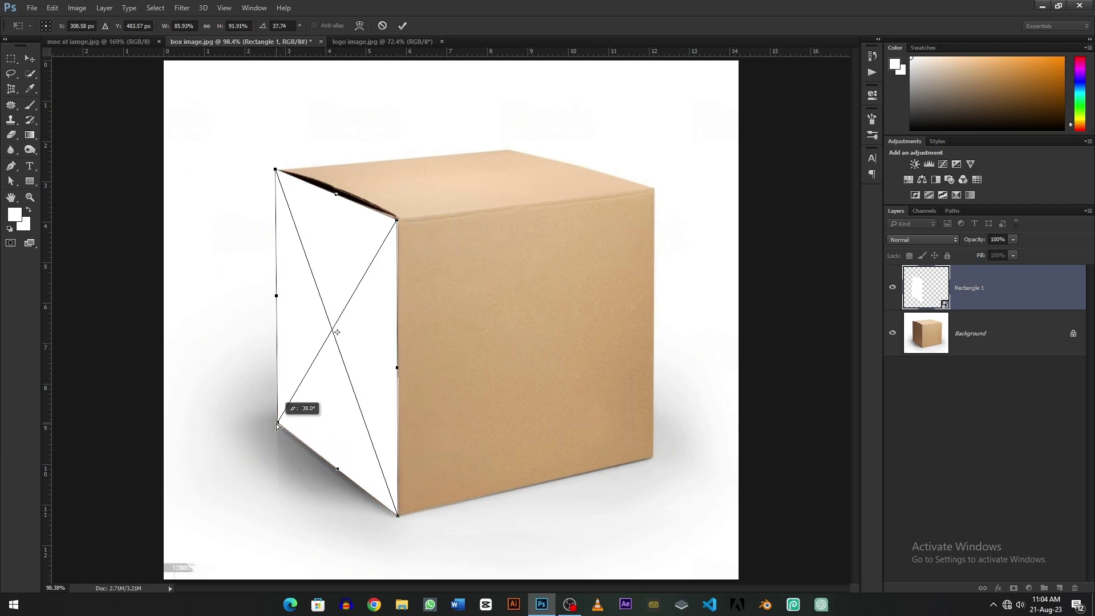
pyautogui.click(403, 26)
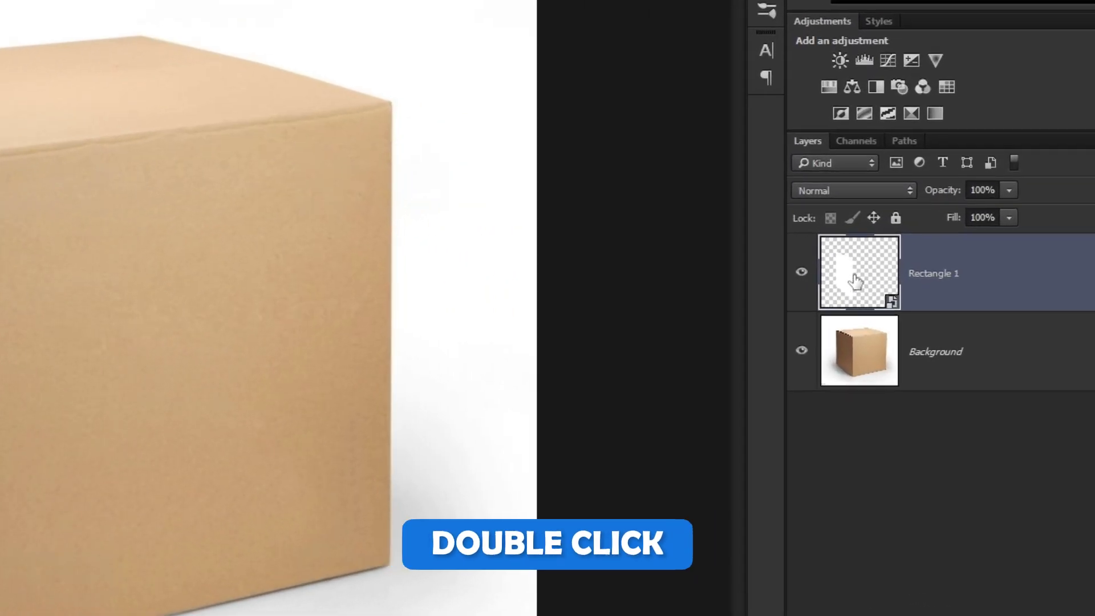
# Open the Rectangle 1 Smart Object's contents and bring the Amazon logo into it from logo image.jpg
pyautogui.doubleClick(855, 280)
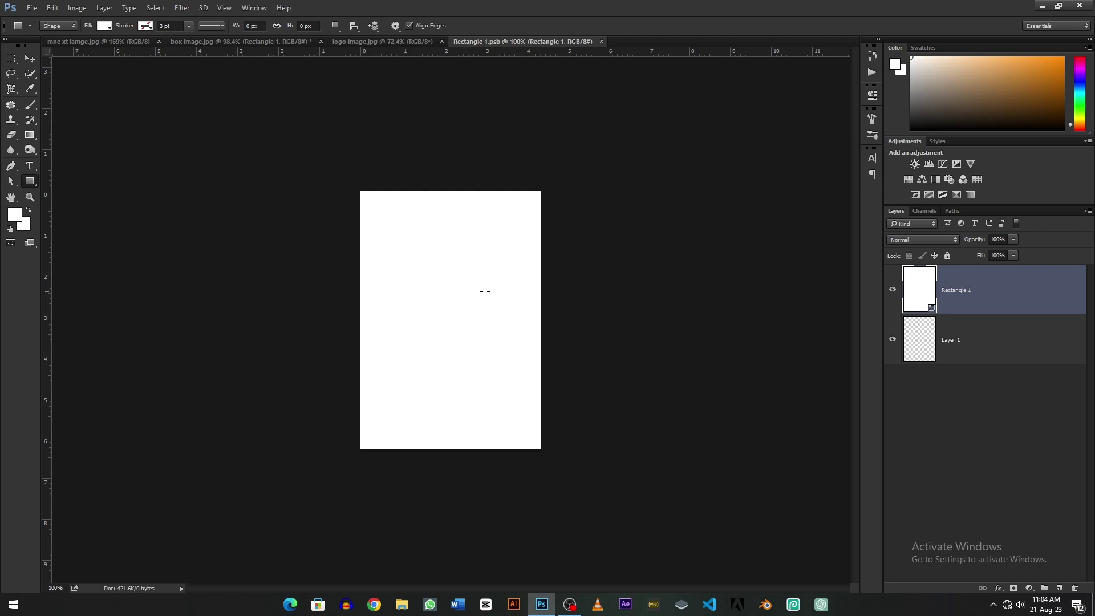
pyautogui.scroll(3, 485, 292)
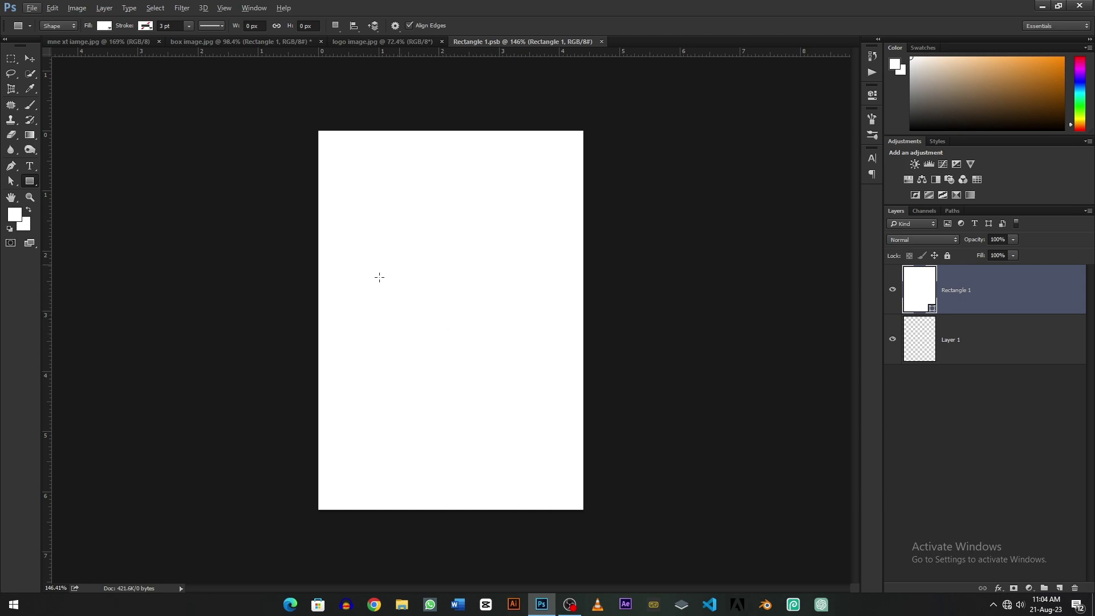
pyautogui.click(371, 42)
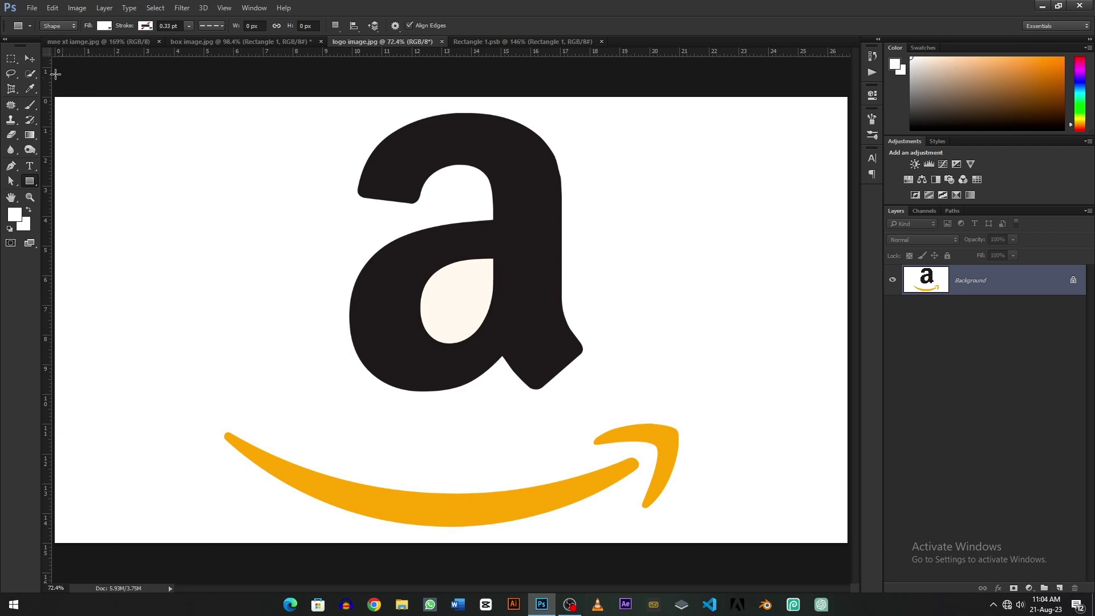
pyautogui.click(29, 59)
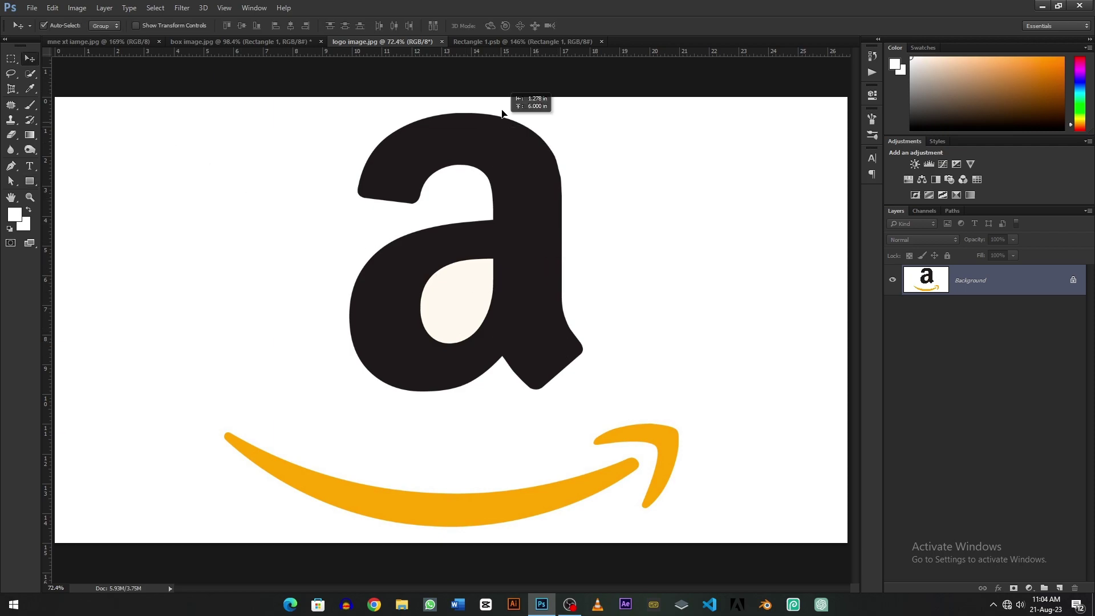
pyautogui.moveTo(505, 46); pyautogui.dragTo(454, 337)
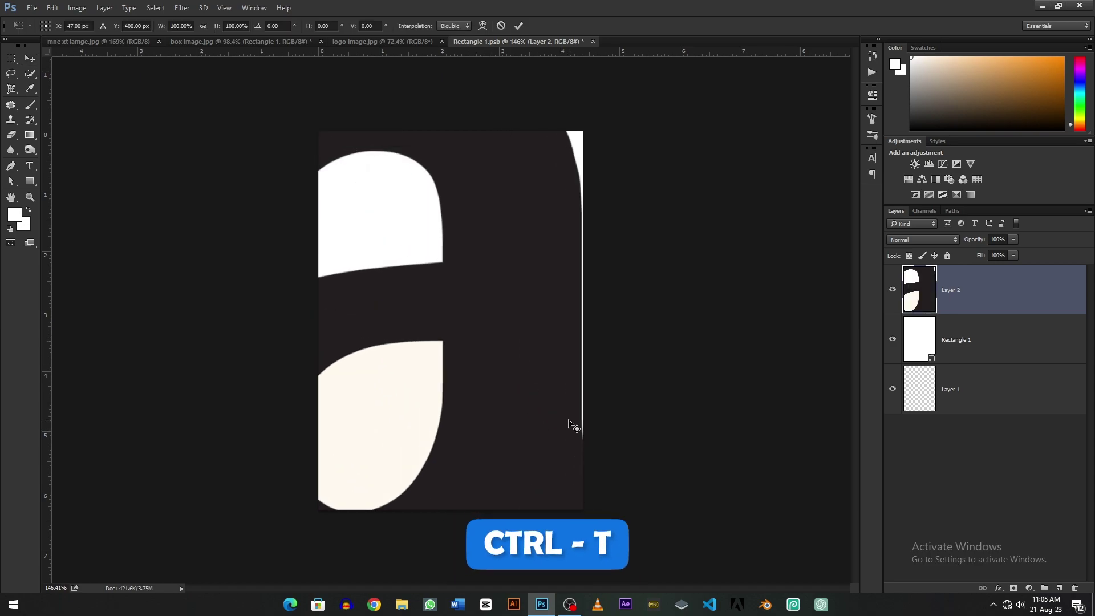
# Scale the logo down and place it near the lower-left corner of the white canvas
pyautogui.hotkey('ctrl', 't')
pyautogui.hotkey('ctrl', '0')
pyautogui.moveTo(697, 213); pyautogui.dragTo(473, 356)
pyautogui.scroll(10, 494, 401)
pyautogui.scroll(2, 495, 422)
pyautogui.moveTo(557, 365); pyautogui.dragTo(457, 441)
pyautogui.press('Return')
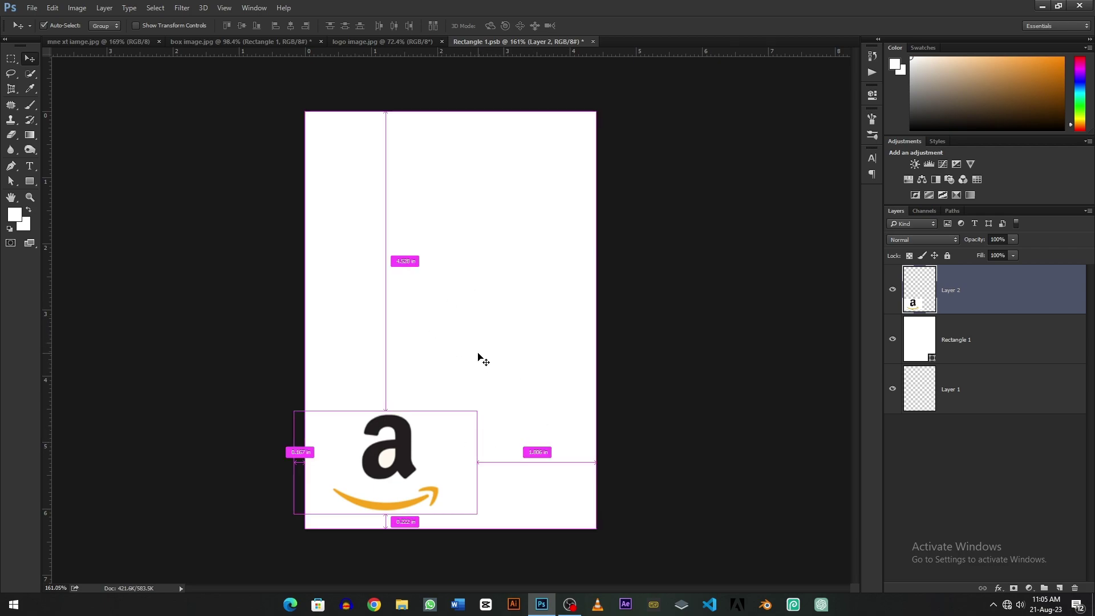
# Save the edited contents of the Rectangle 1 Smart Object
pyautogui.hotkey('ctrl', 's')
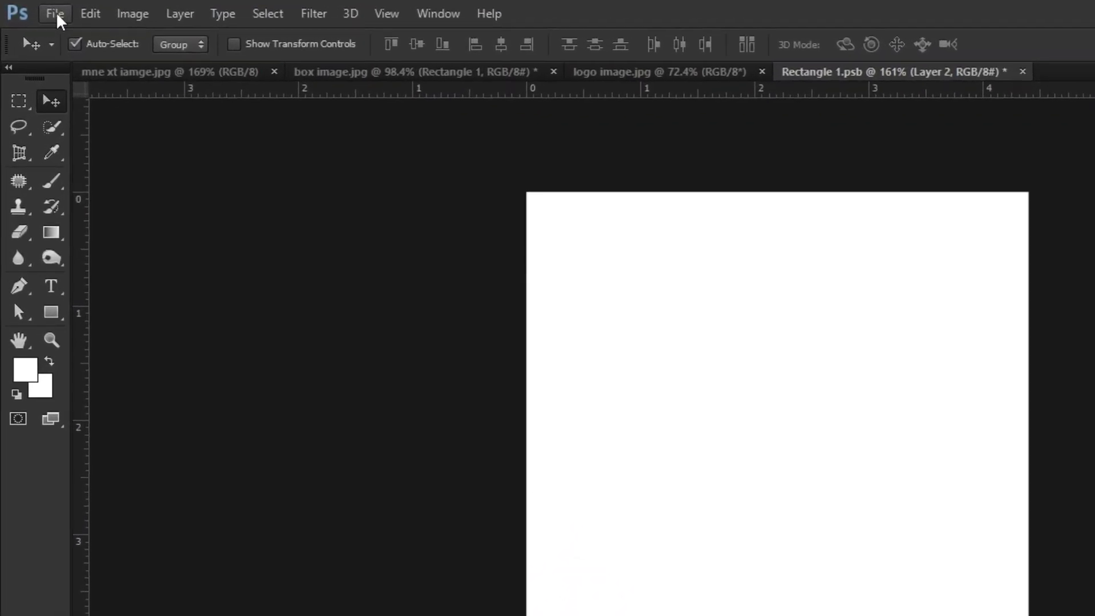
pyautogui.click(32, 7)
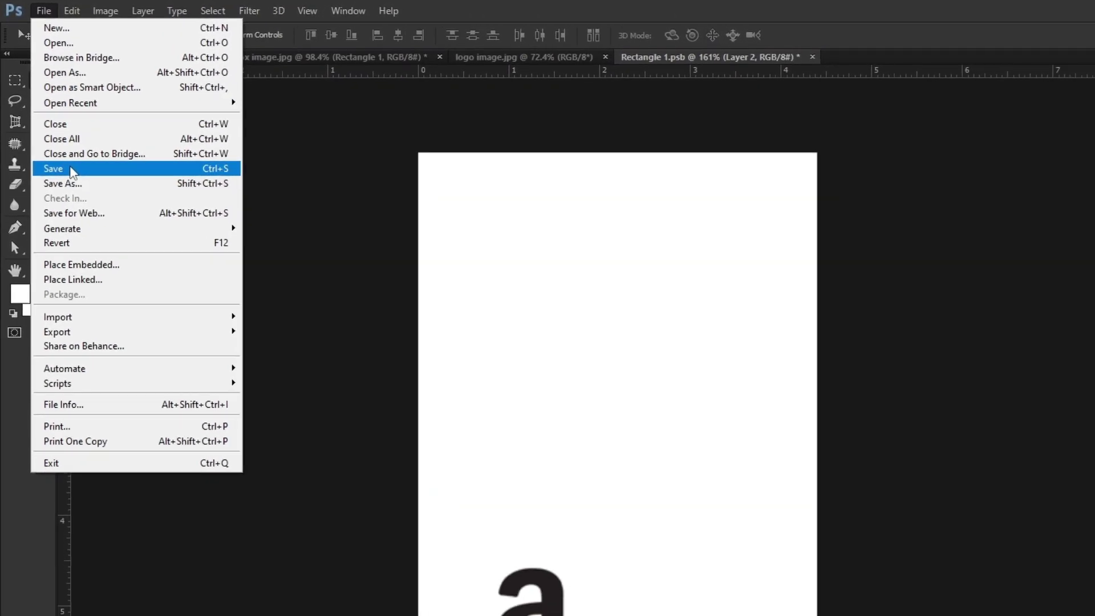
pyautogui.click(80, 214)
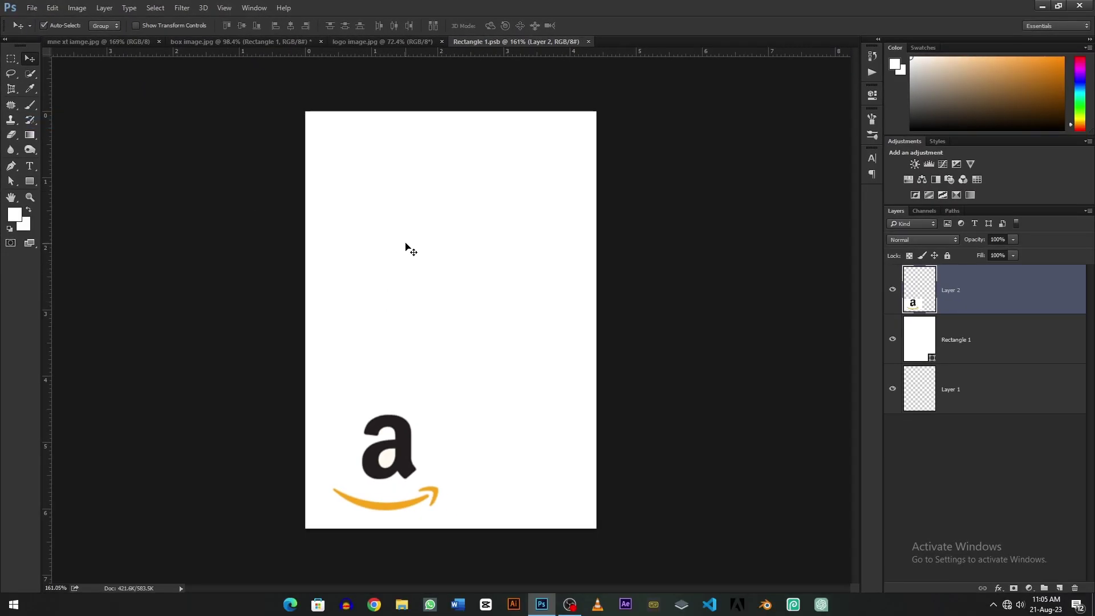
# Return to box image.jpg and set the Rectangle 1 layer's blend mode to Multiply
pyautogui.click(230, 42)
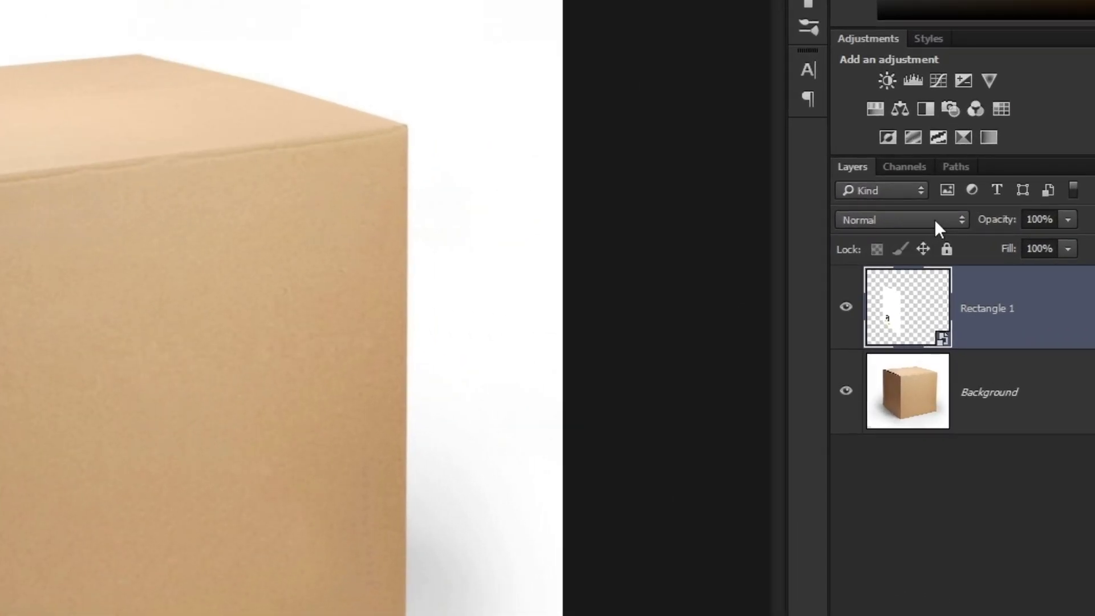
pyautogui.click(935, 219)
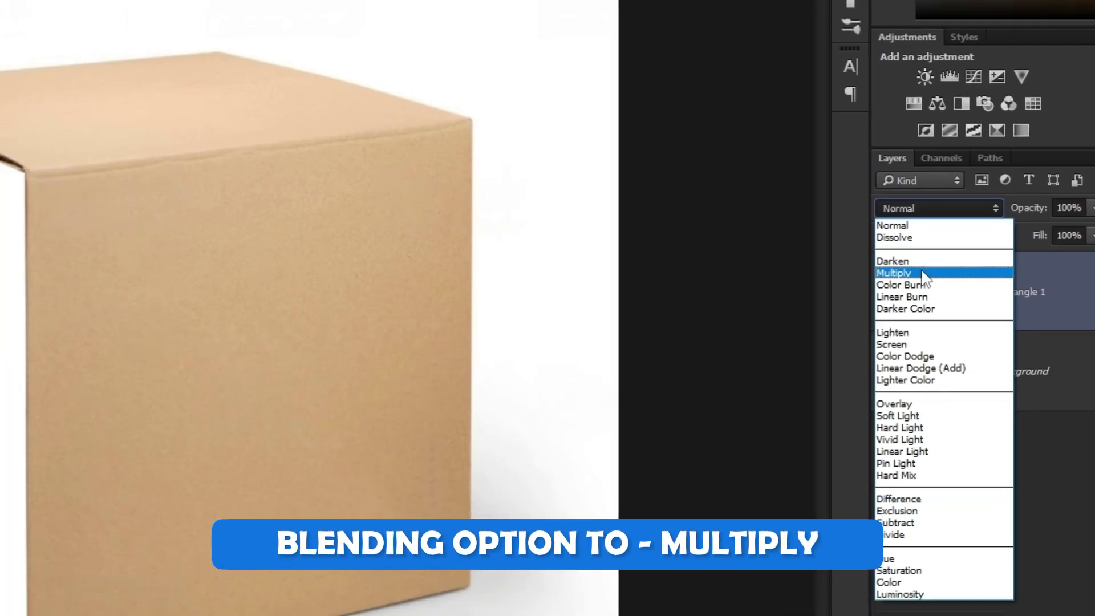
pyautogui.click(888, 286)
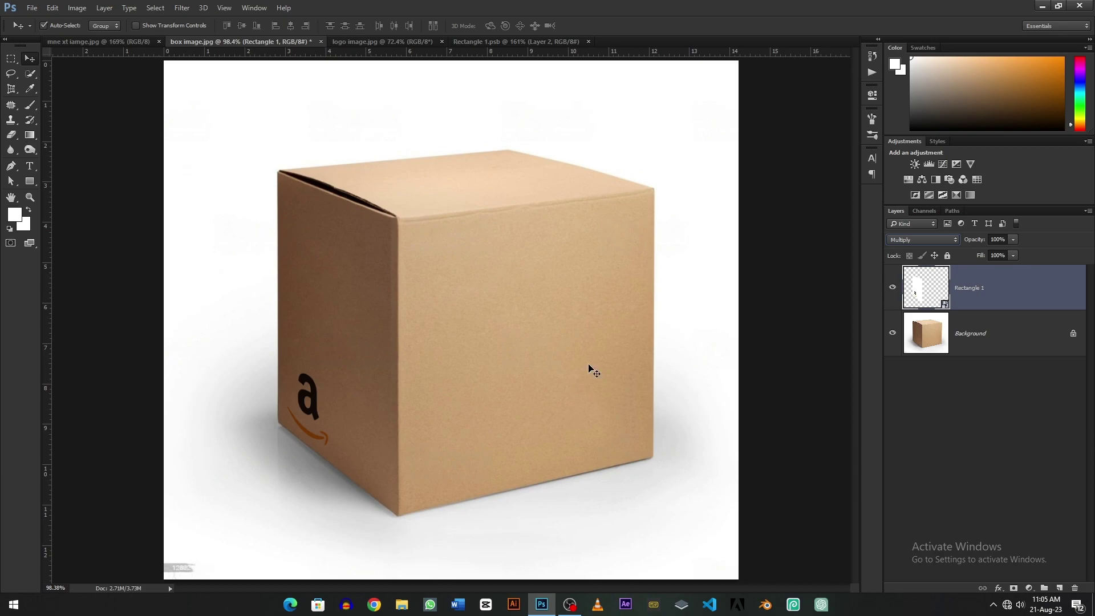
# Split Rectangle 1's Blend If white slider for the Underlying Layer to 31 / 255, and compare the box with the layer hidden and shown
pyautogui.scroll(5, 308, 414)
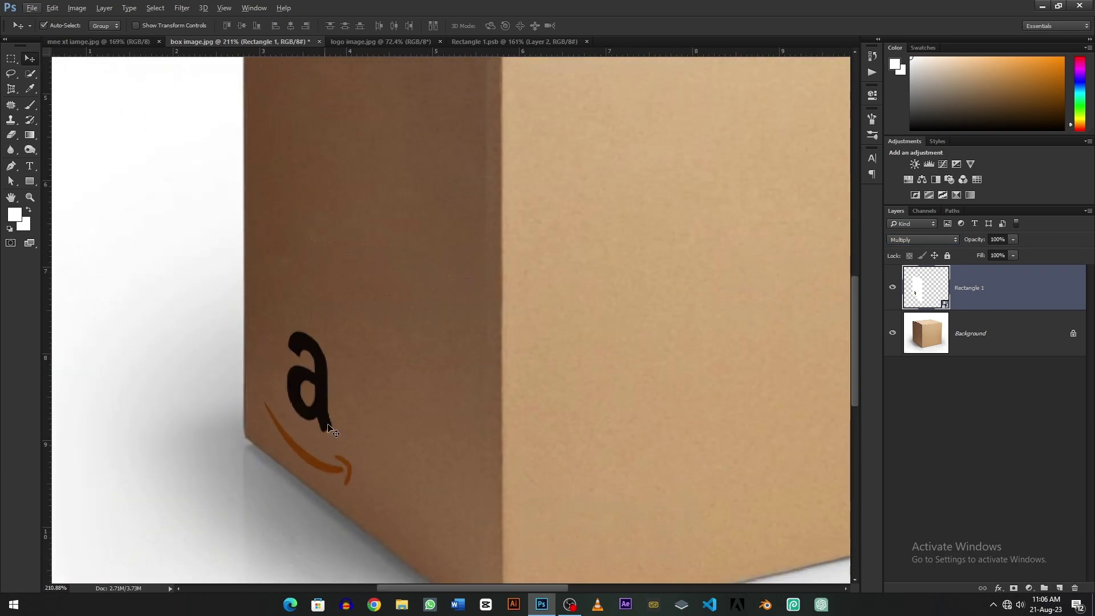
pyautogui.scroll(-3, 338, 434)
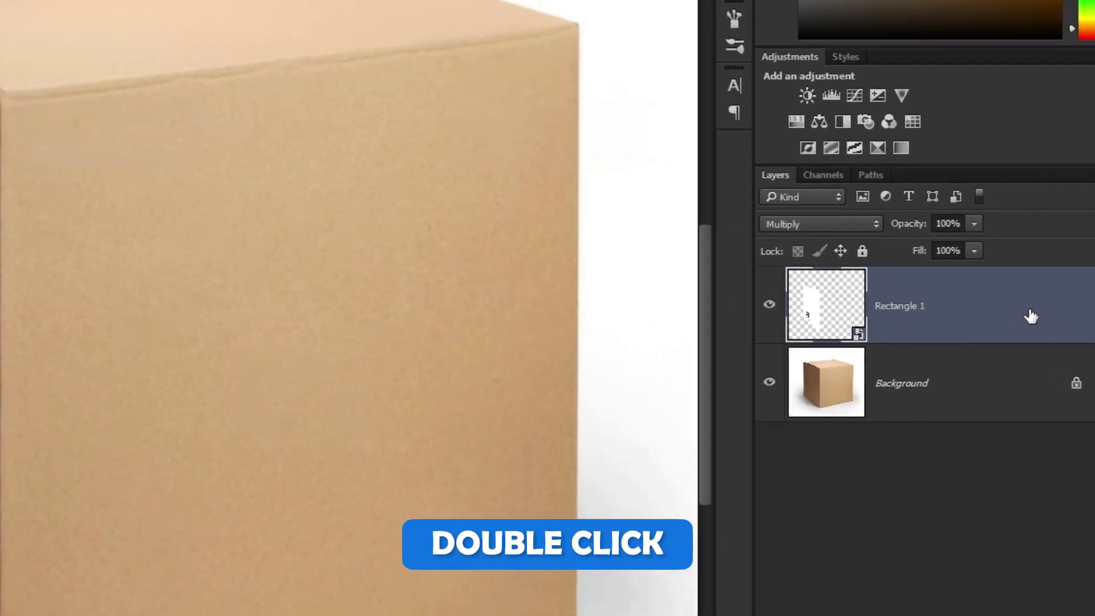
pyautogui.doubleClick(1030, 300)
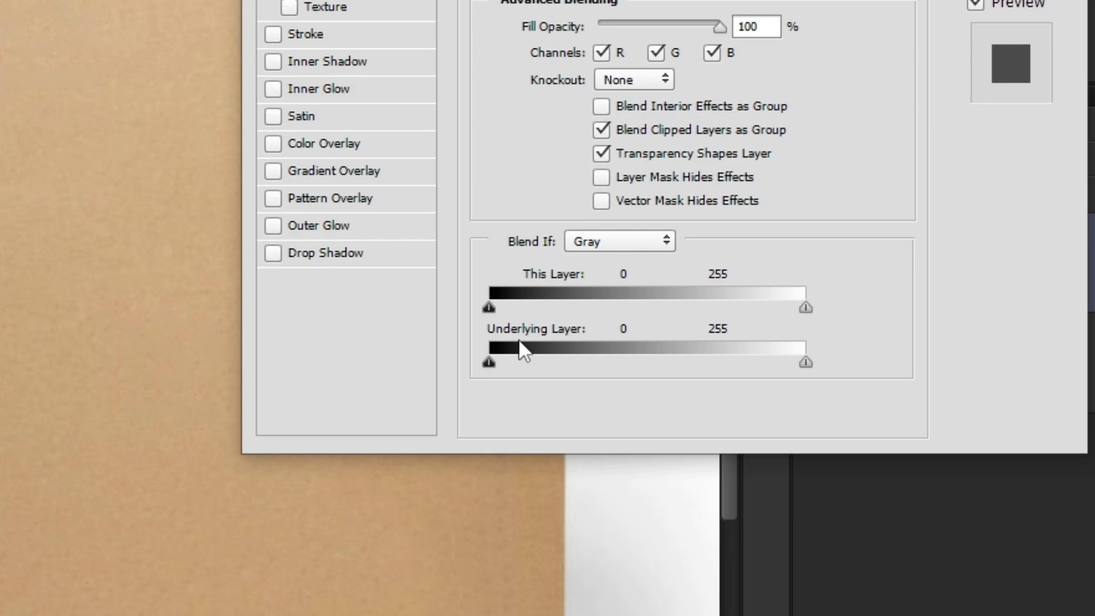
pyautogui.moveTo(803, 368); pyautogui.dragTo(802, 367)
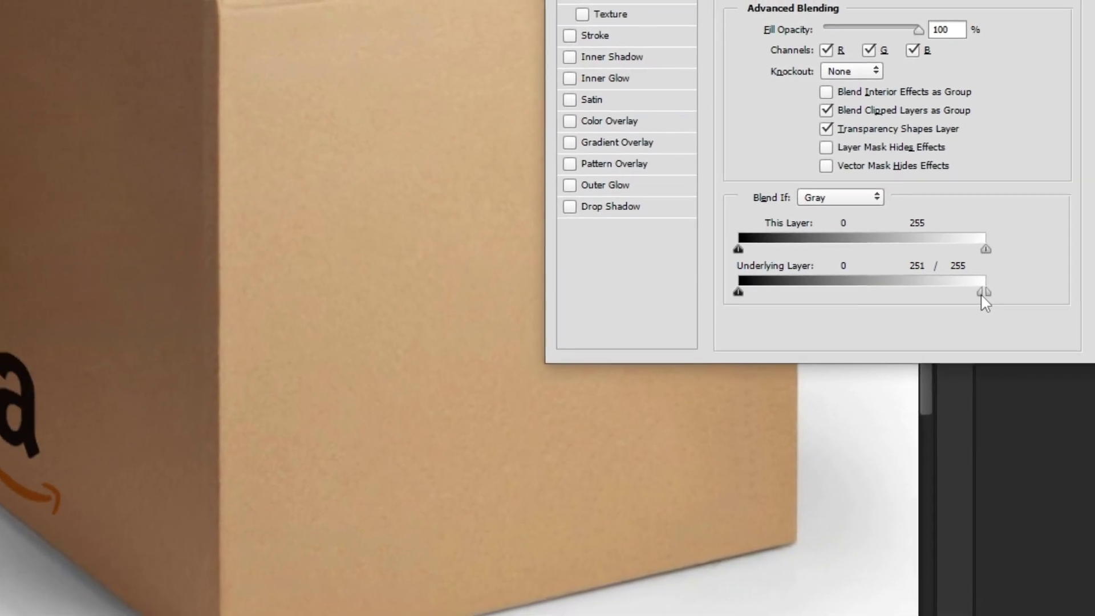
pyautogui.moveTo(878, 334); pyautogui.dragTo(865, 335)
pyautogui.moveTo(994, 294); pyautogui.dragTo(797, 302)
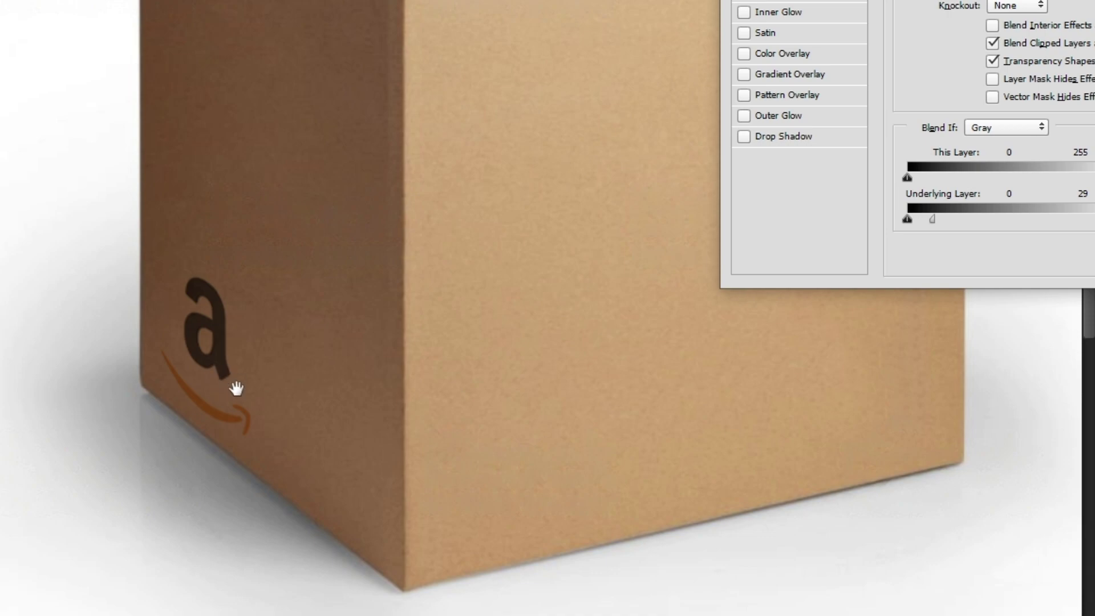
pyautogui.moveTo(934, 220)
pyautogui.mouseDown()
pyautogui.moveTo(920, 222)
pyautogui.moveTo(934, 227)
pyautogui.mouseUp()
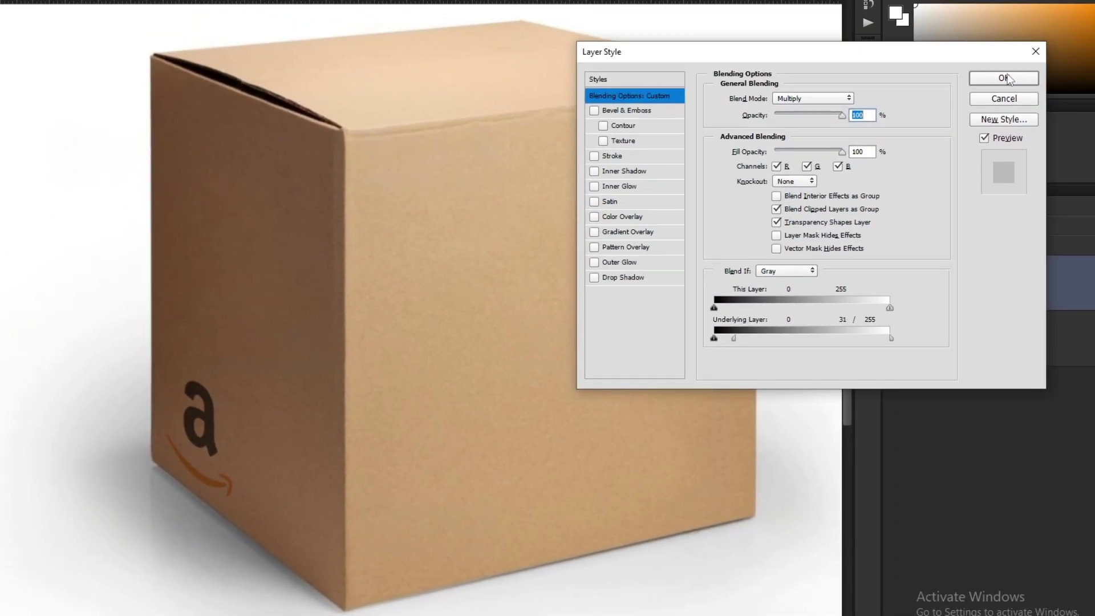
pyautogui.click(1006, 78)
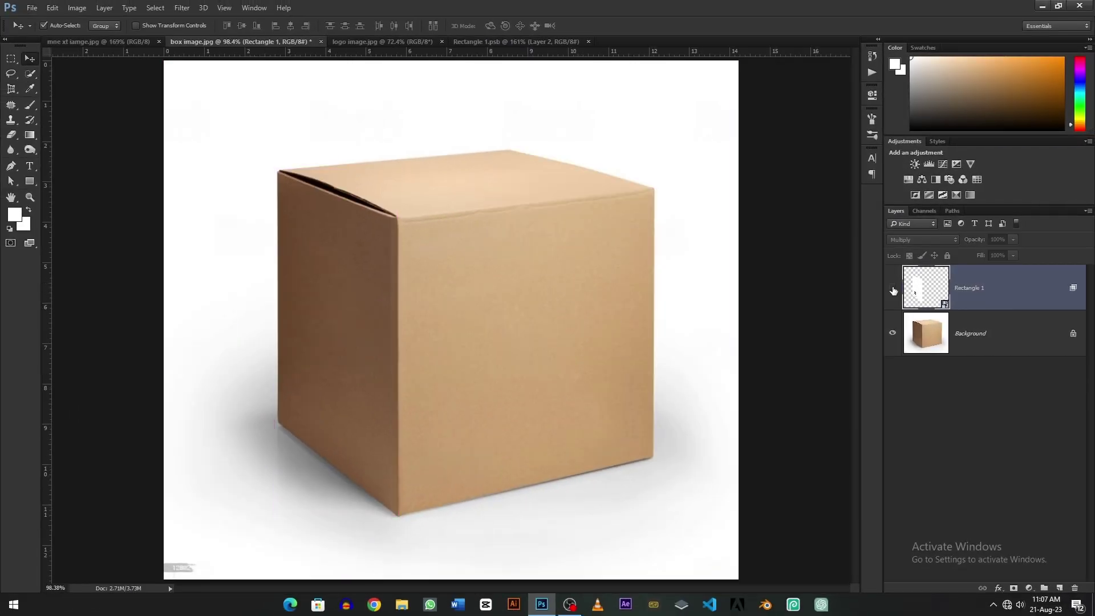
pyautogui.click(893, 291)
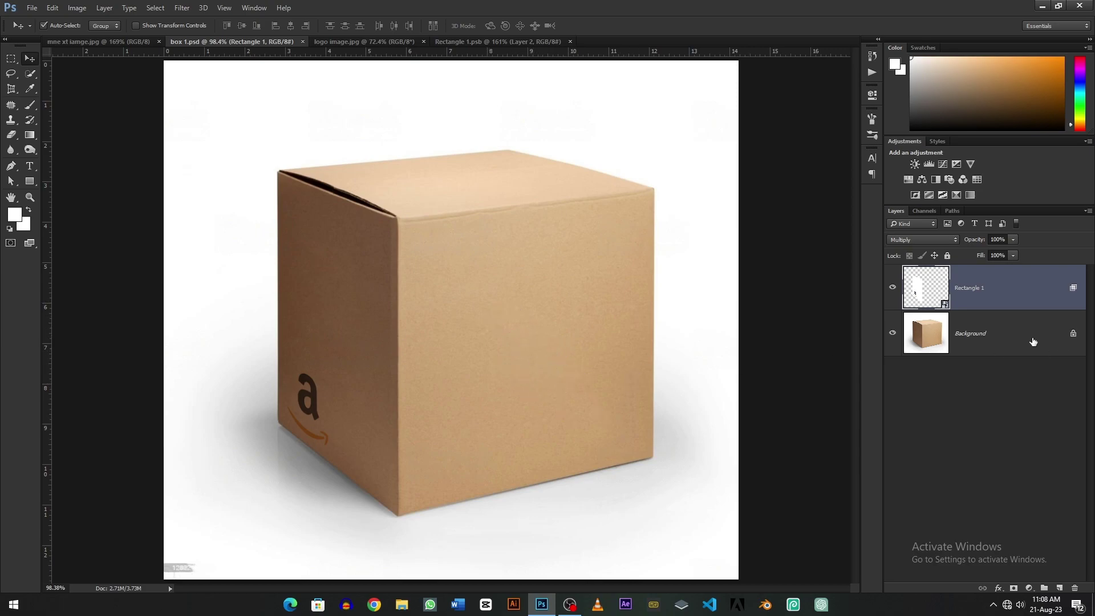
# Create a Vanishing Point perspective plane on the Background layer that matches the four corners of the box's large front face
pyautogui.click(999, 338)
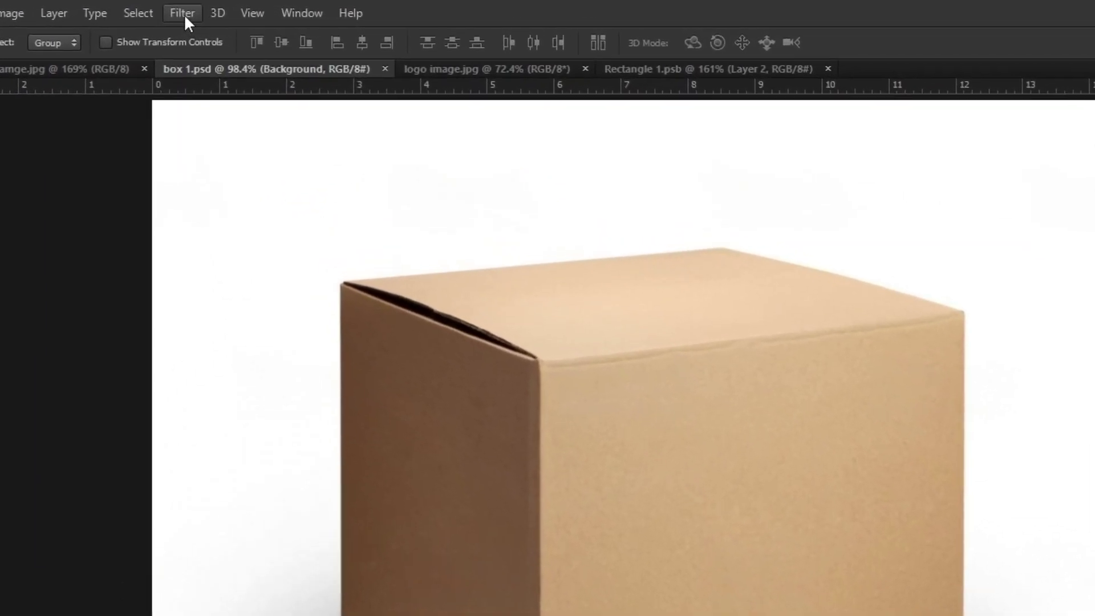
pyautogui.click(182, 7)
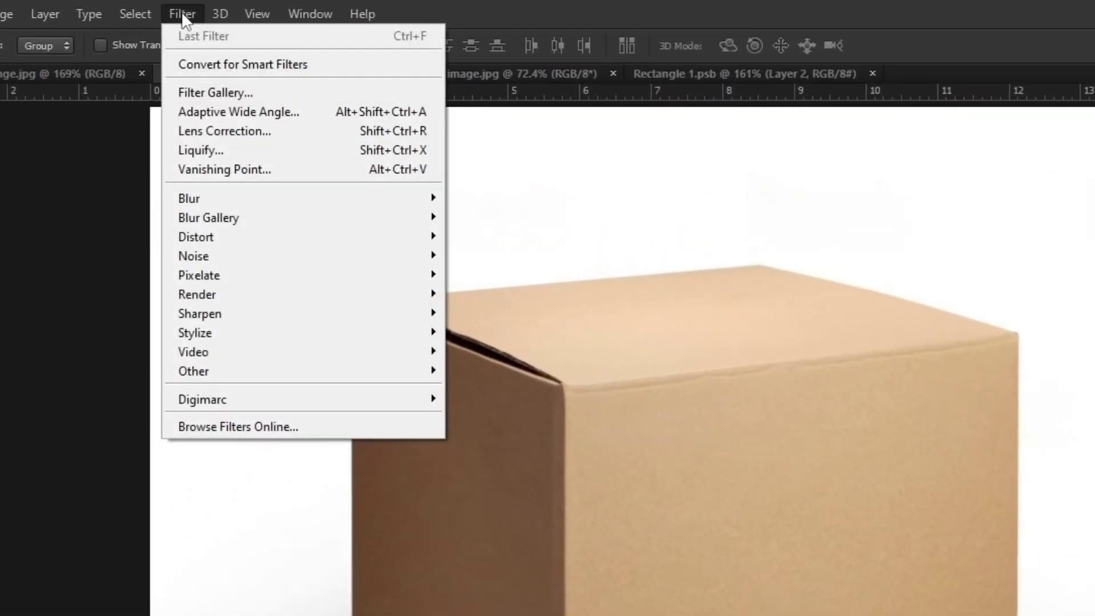
pyautogui.click(287, 167)
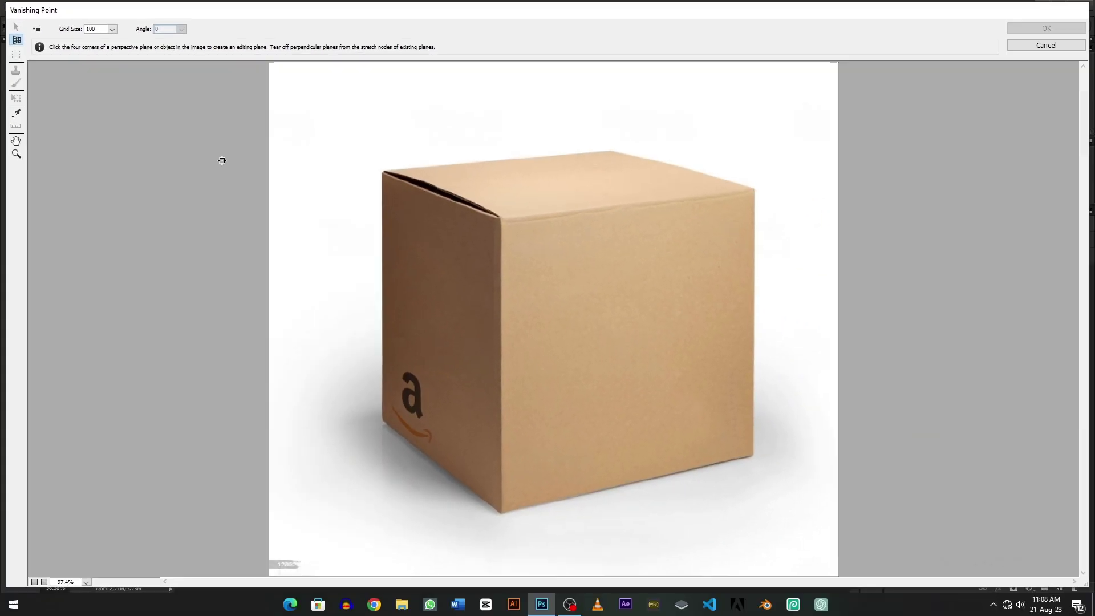
pyautogui.click(501, 221)
pyautogui.click(754, 189)
pyautogui.click(755, 455)
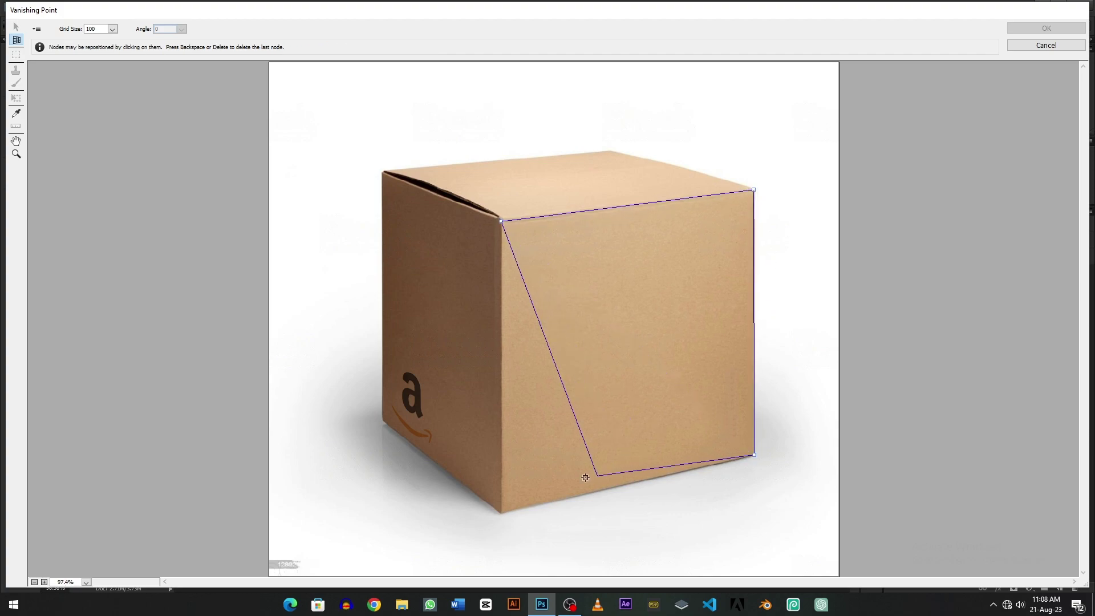
pyautogui.click(501, 512)
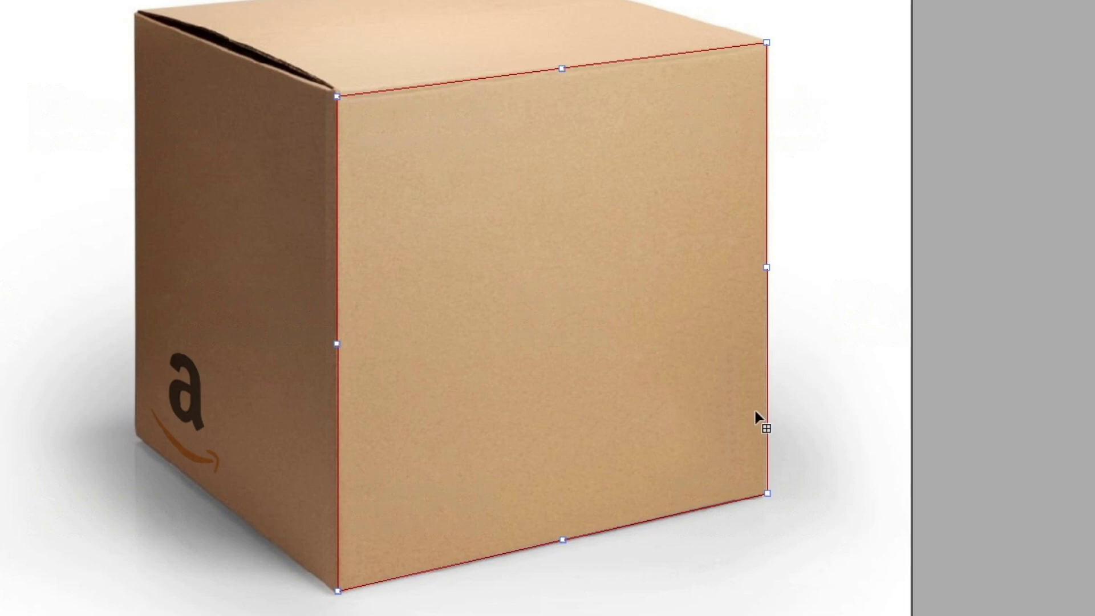
pyautogui.moveTo(768, 495); pyautogui.dragTo(768, 494)
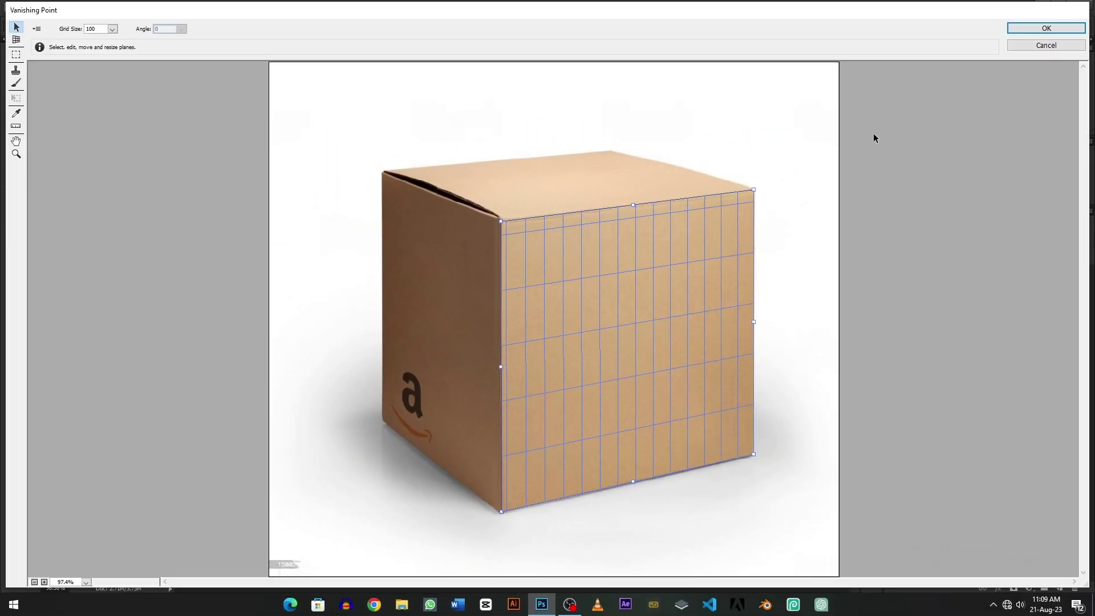
pyautogui.click(1030, 28)
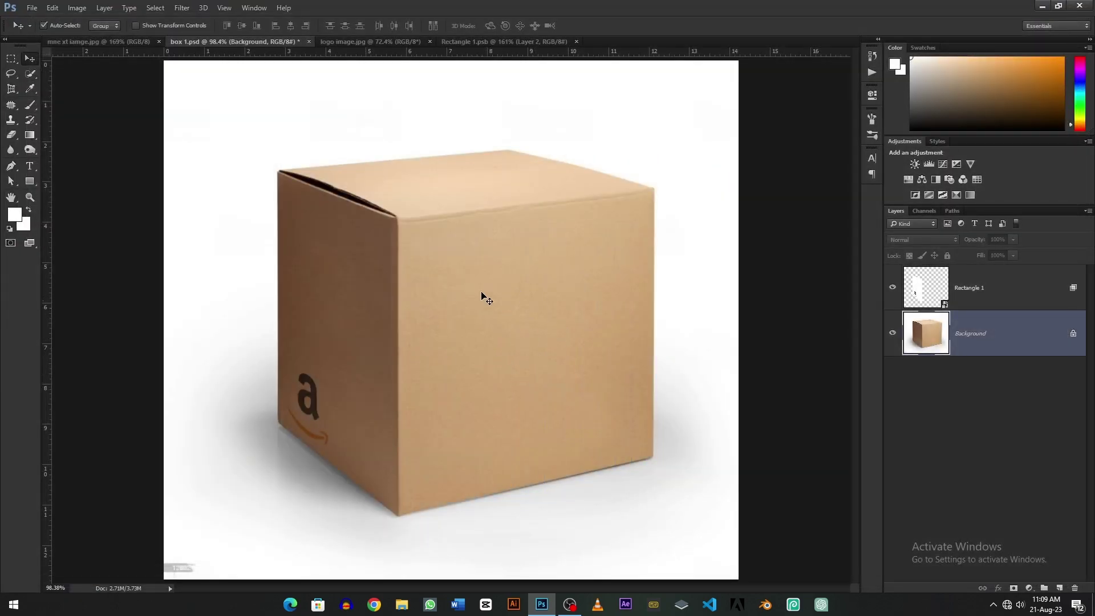
# Copy the entire Amazon wordmark image from mne xt iamge.jpg
pyautogui.click(95, 40)
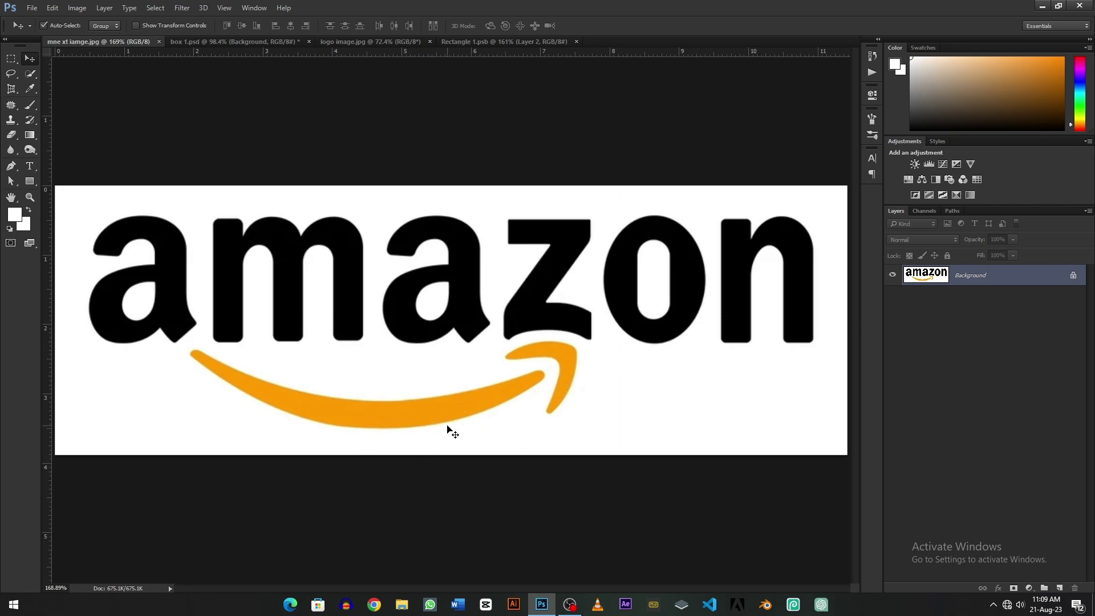
pyautogui.hotkey('ctrl', 'a')
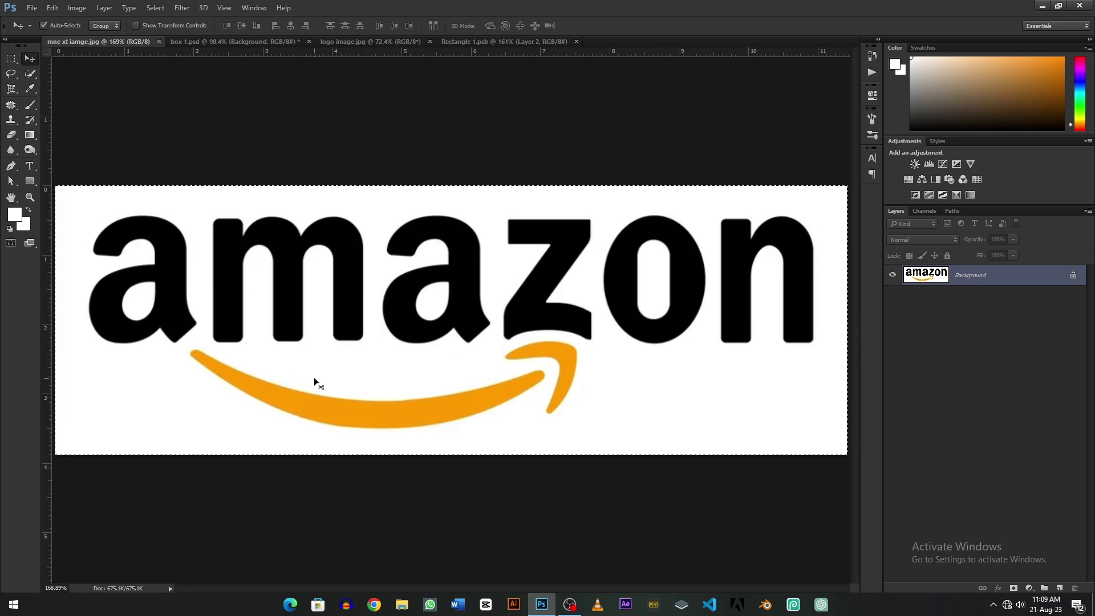
pyautogui.hotkey('ctrl', 'c')
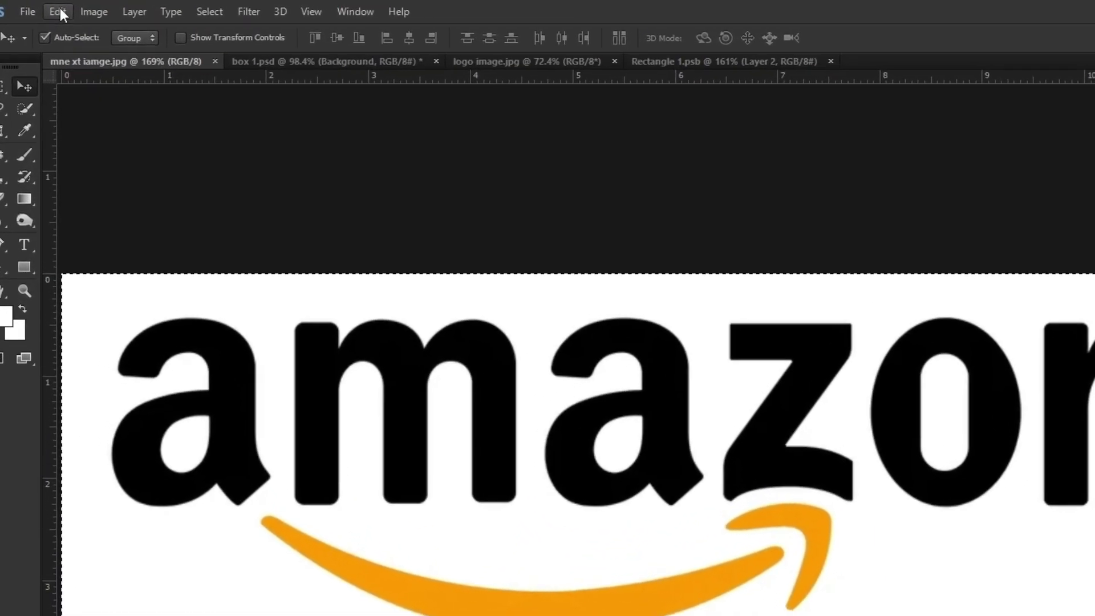
pyautogui.click(52, 8)
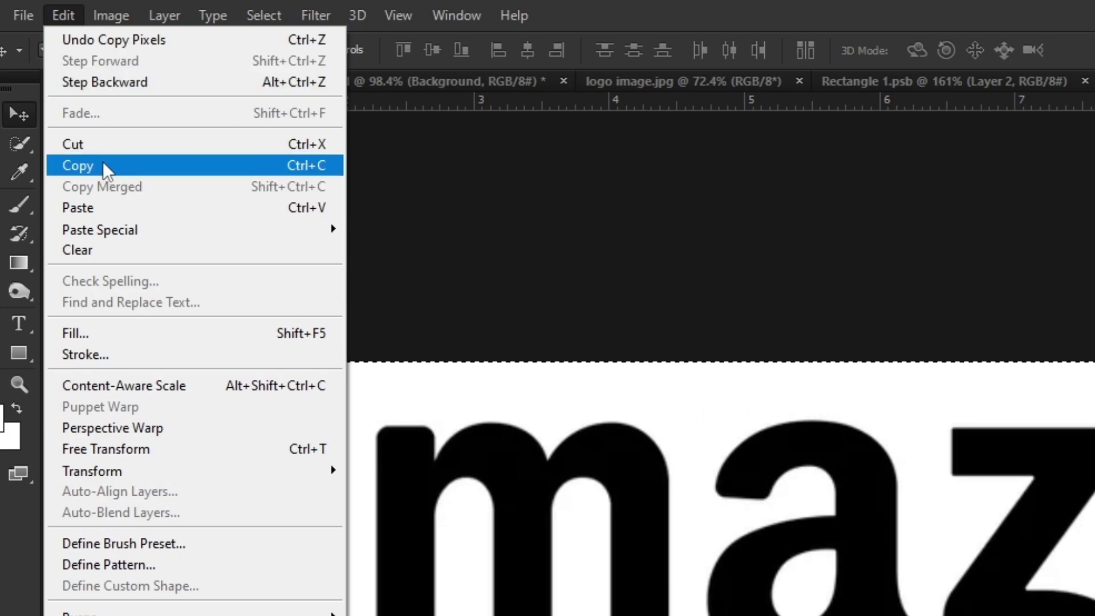
pyautogui.click(786, 494)
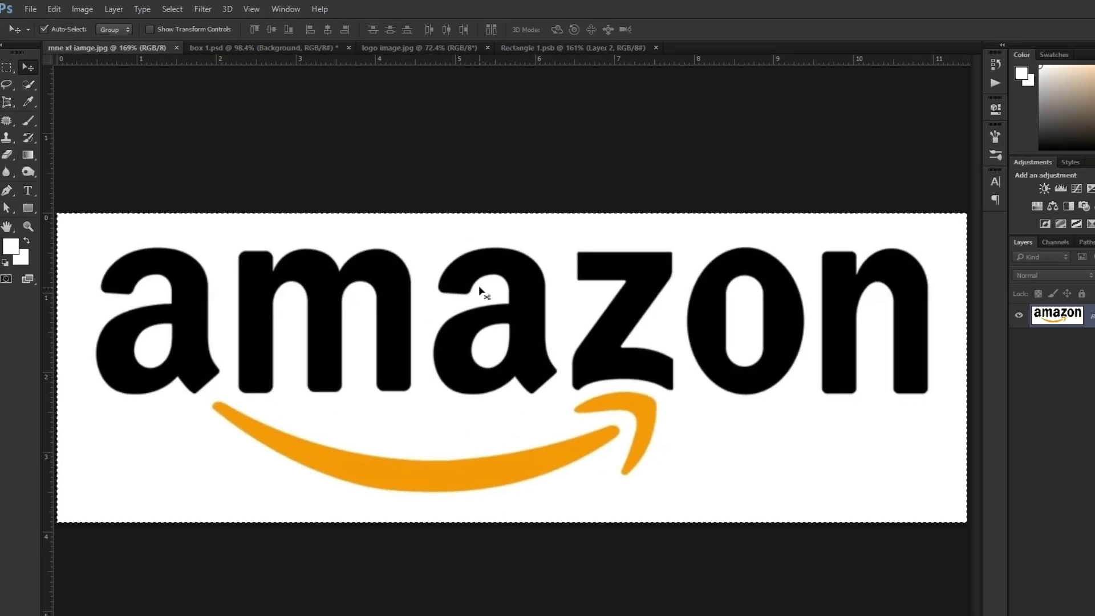
# Add a new layer above Background in box 1.psd and paste the copied wordmark onto the front-face plane in Vanishing Point
pyautogui.click(249, 44)
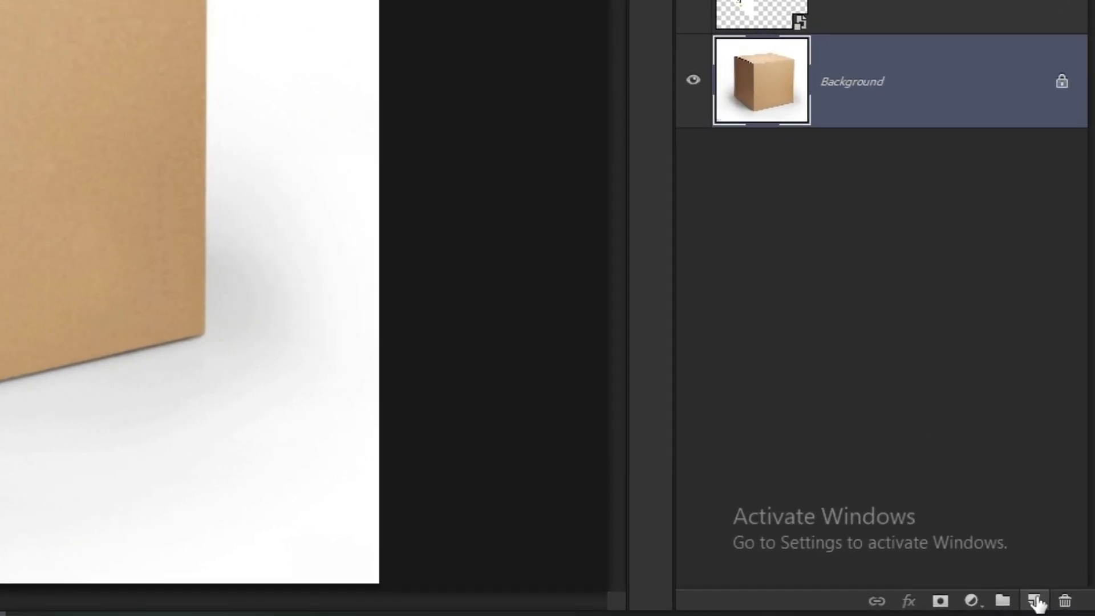
pyautogui.click(1036, 601)
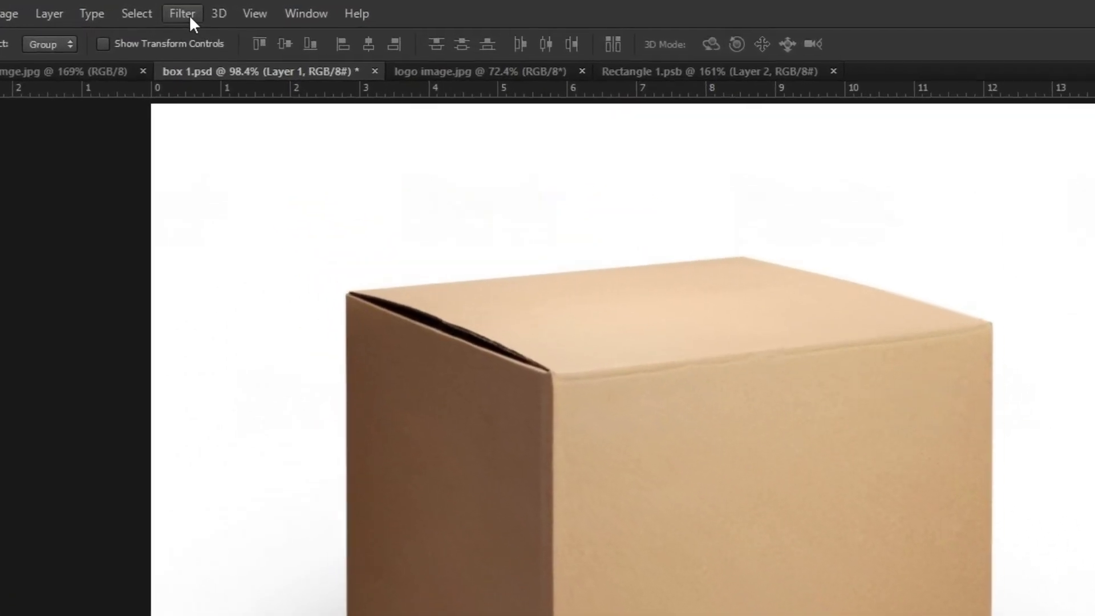
pyautogui.click(185, 8)
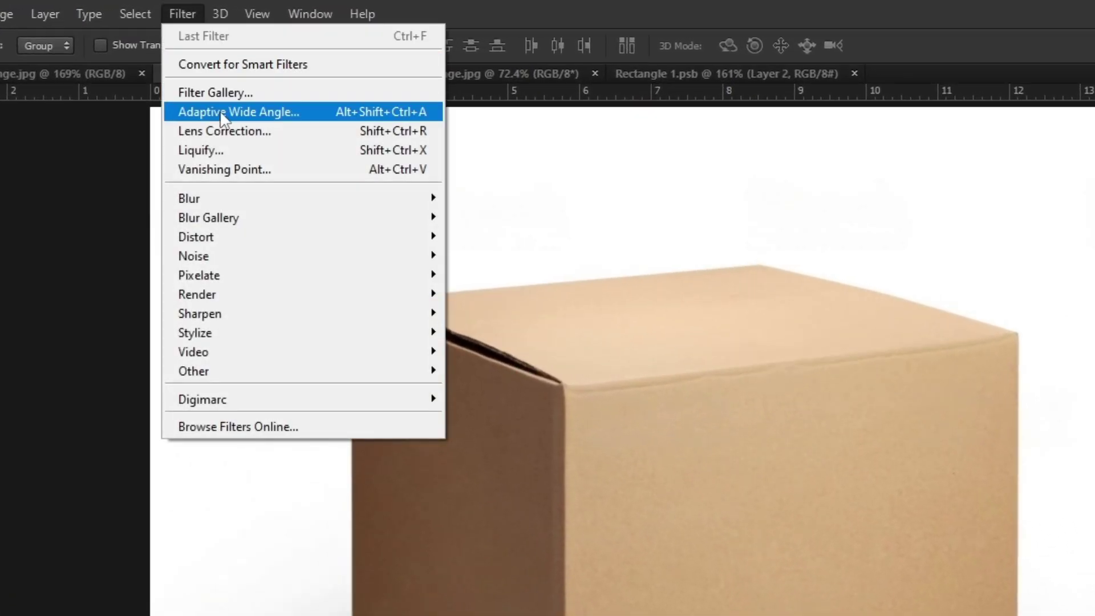
pyautogui.click(231, 168)
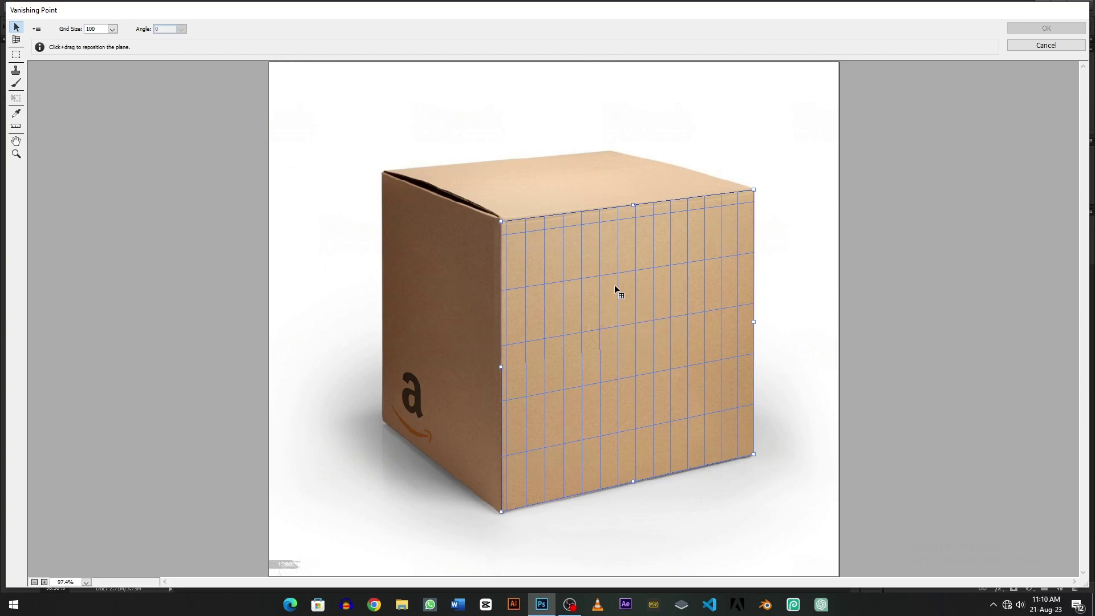
pyautogui.hotkey('ctrl', 'v')
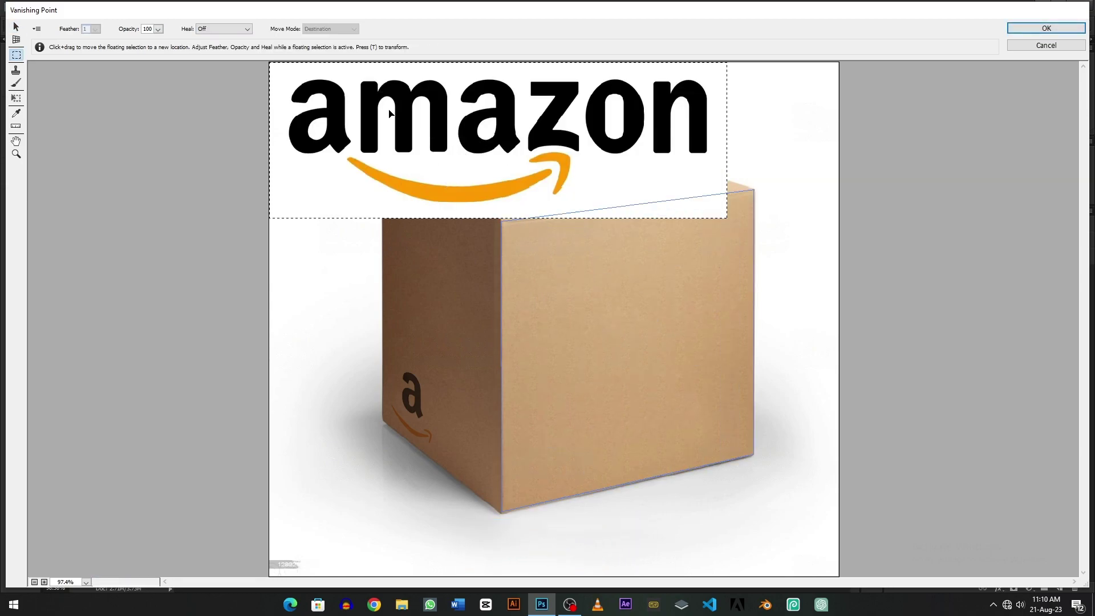
pyautogui.moveTo(416, 128); pyautogui.dragTo(647, 371)
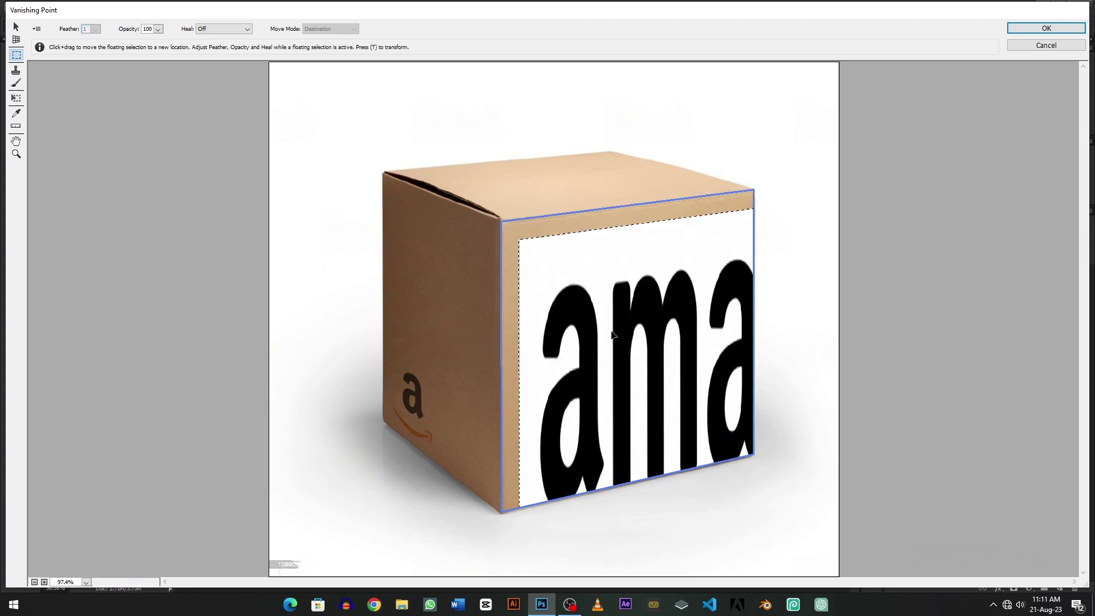
# Transform the pasted wordmark, scaling it down until the whole logo fits within the box's front face
pyautogui.hotkey('ctrl', 't')
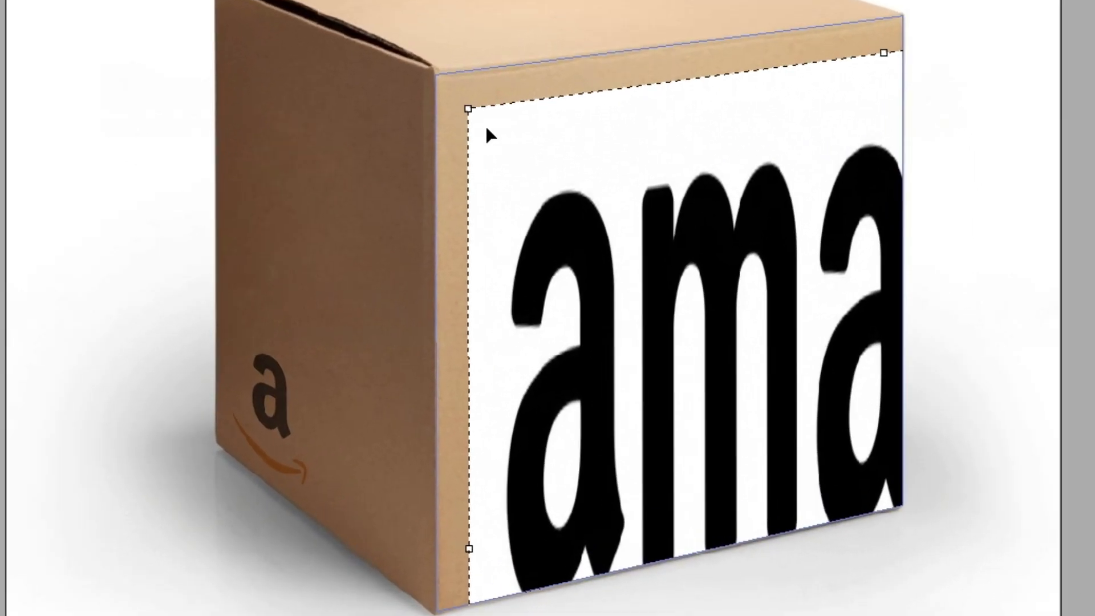
pyautogui.moveTo(466, 97); pyautogui.dragTo(808, 393)
pyautogui.moveTo(827, 434); pyautogui.dragTo(585, 233)
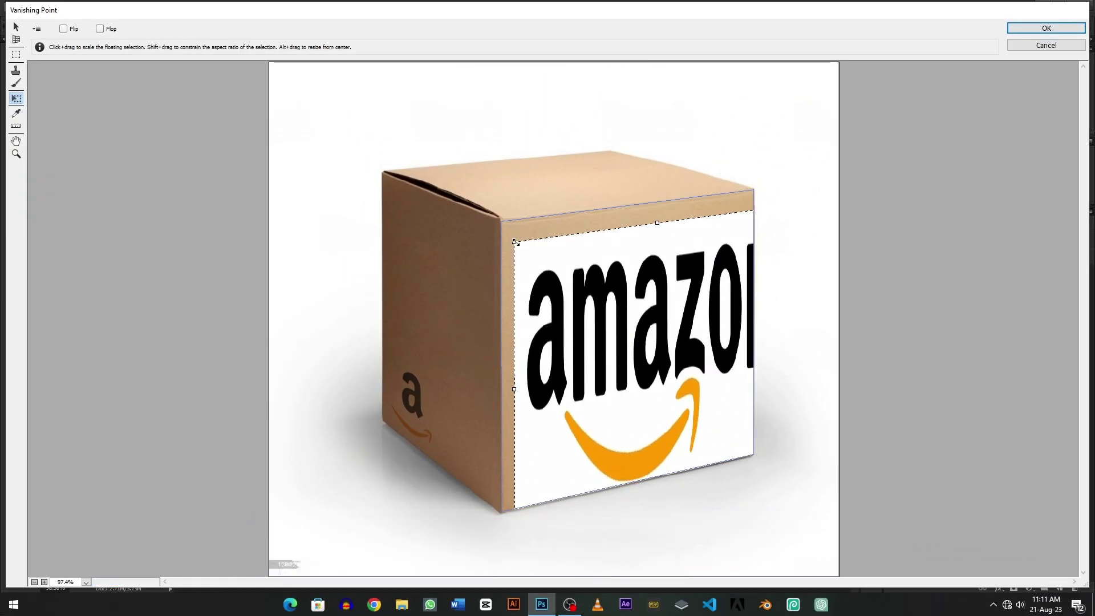
pyautogui.moveTo(506, 210); pyautogui.dragTo(666, 370)
pyautogui.moveTo(705, 406); pyautogui.dragTo(590, 358)
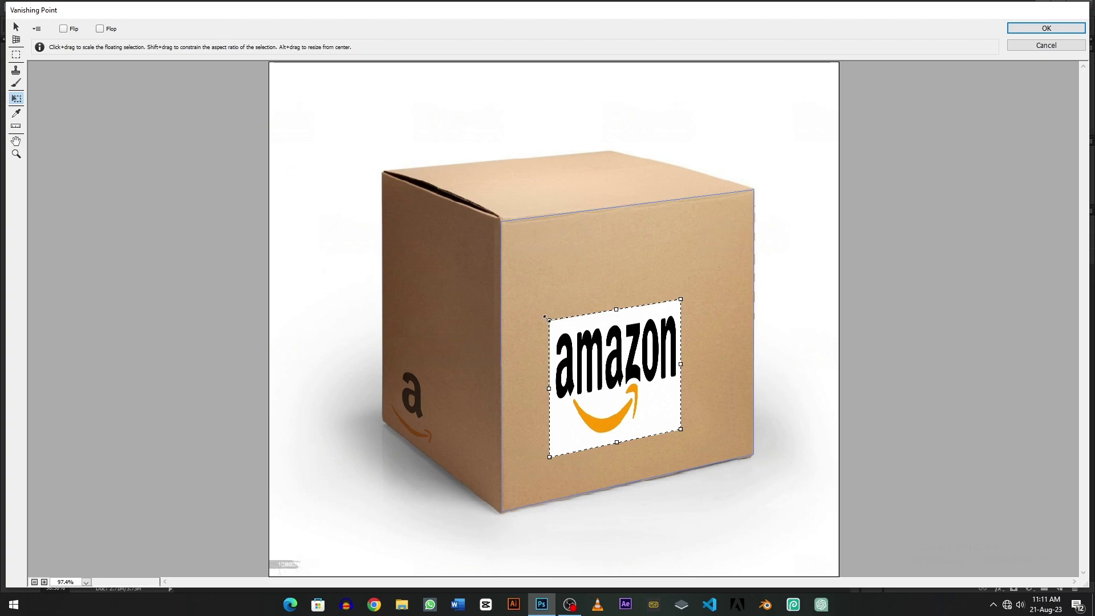
# Stretch the wordmark wider, position it on the lower part of the front face, and apply the Vanishing Point filter
pyautogui.moveTo(550, 320); pyautogui.dragTo(516, 330)
pyautogui.moveTo(571, 351); pyautogui.dragTo(592, 364)
pyautogui.moveTo(702, 368); pyautogui.dragTo(733, 364)
pyautogui.moveTo(648, 309); pyautogui.dragTo(649, 325)
pyautogui.moveTo(665, 357)
pyautogui.mouseDown()
pyautogui.moveTo(648, 372)
pyautogui.moveTo(659, 349)
pyautogui.mouseUp()
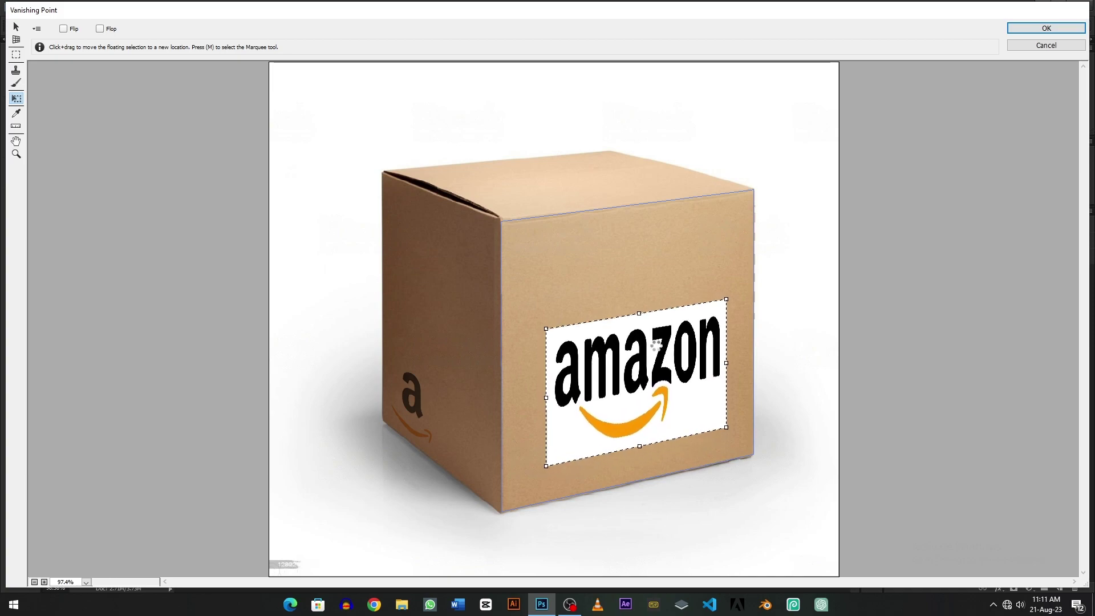
pyautogui.click(1037, 27)
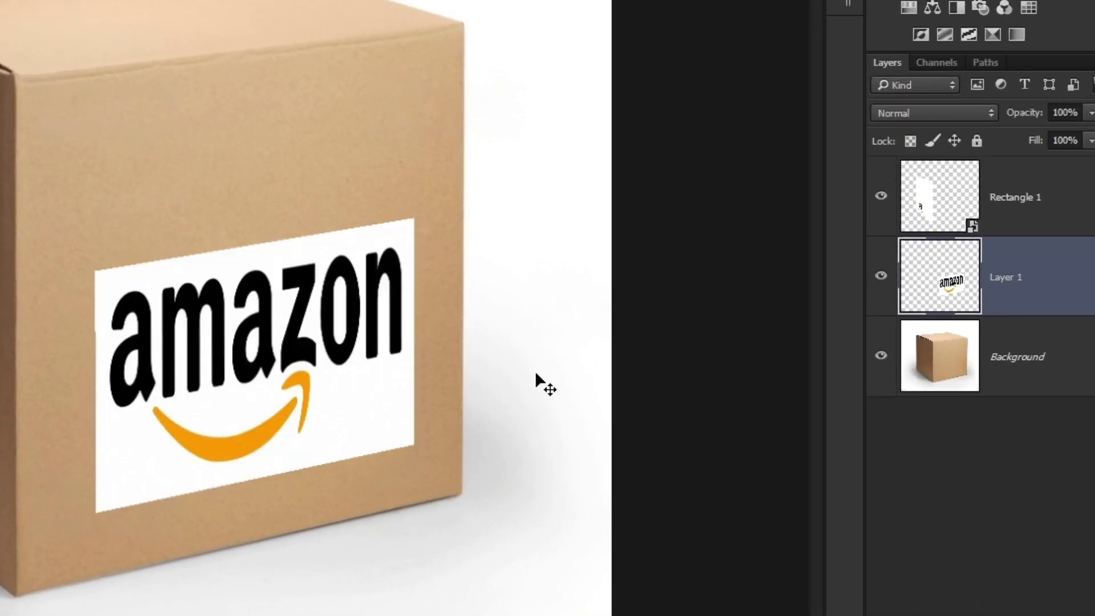
# Set Layer 1's blend mode to Multiply
pyautogui.click(903, 108)
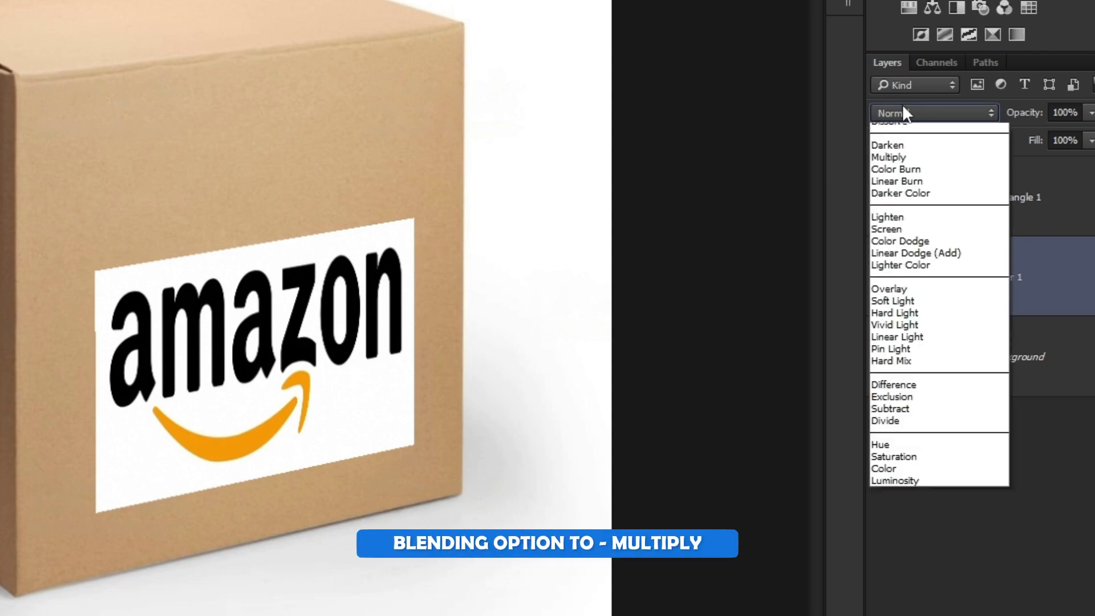
pyautogui.click(907, 178)
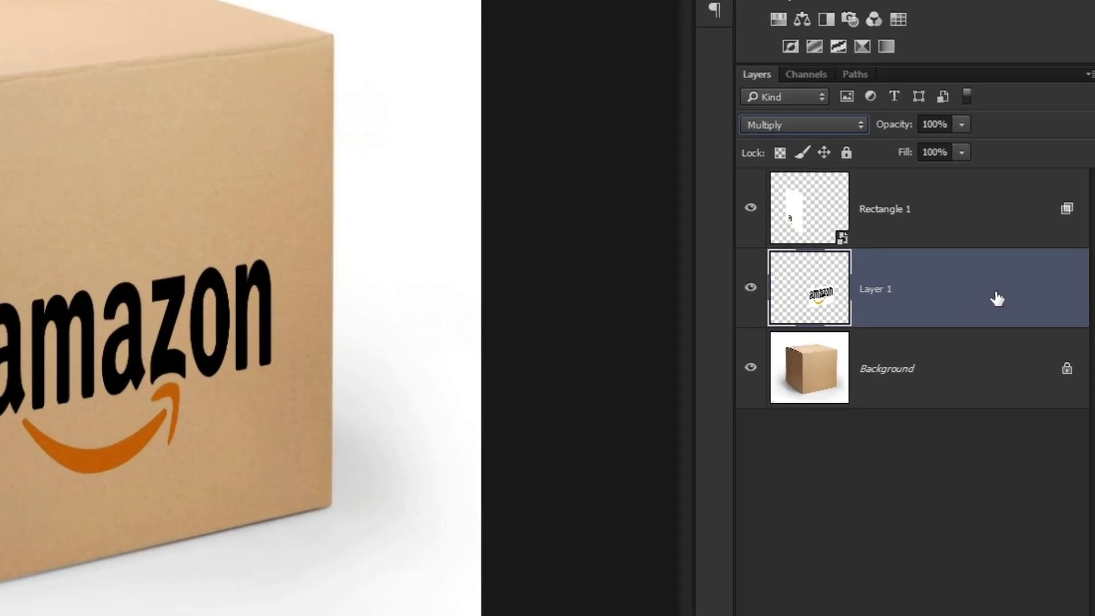
# Split Layer 1's Blend If white slider for the Underlying Layer to 129 / 255, and compare the box with the logos hidden and shown
pyautogui.doubleClick(997, 298)
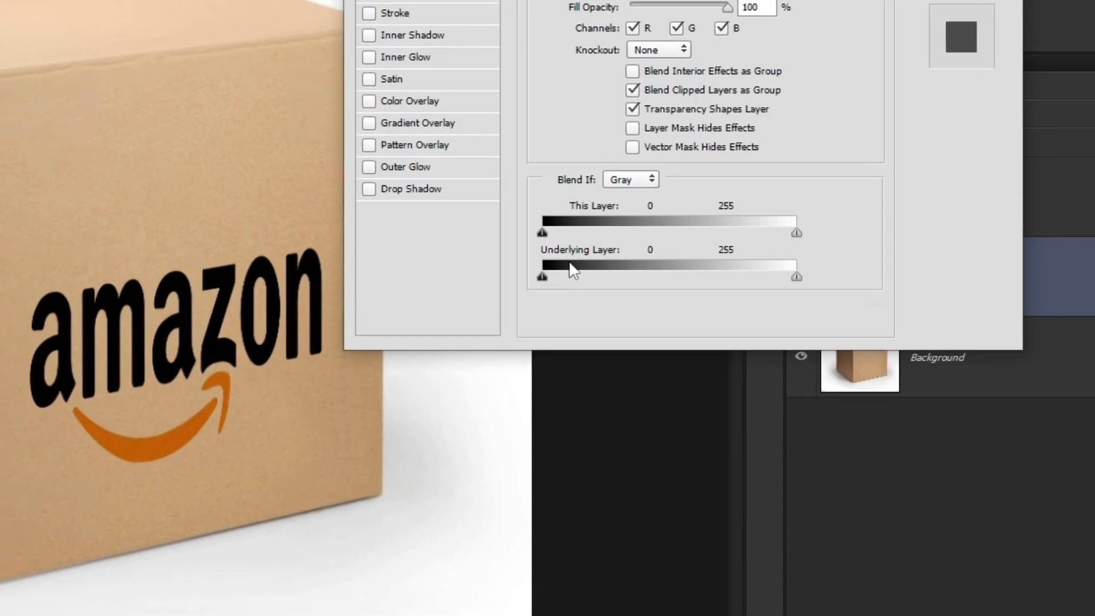
pyautogui.moveTo(902, 255); pyautogui.dragTo(792, 275)
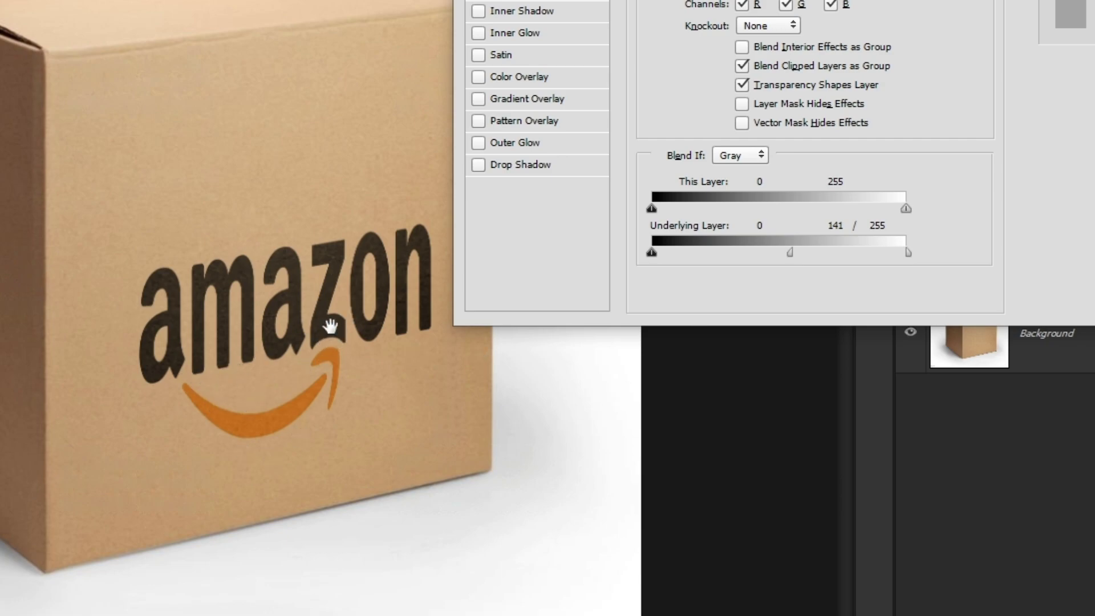
pyautogui.moveTo(789, 252)
pyautogui.mouseDown()
pyautogui.moveTo(751, 254)
pyautogui.moveTo(771, 256)
pyautogui.mouseUp()
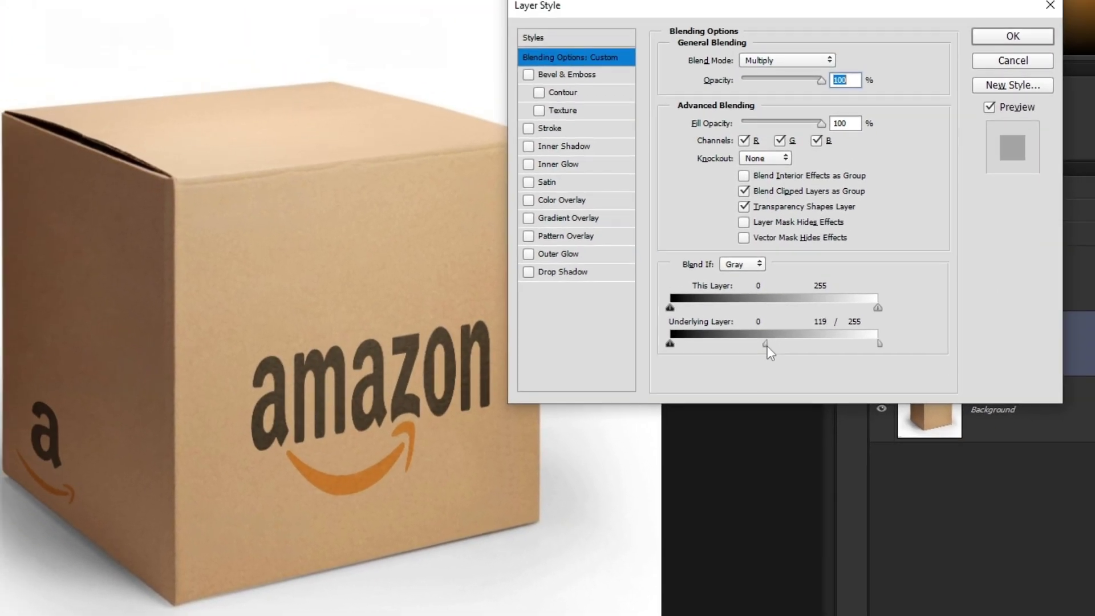
pyautogui.moveTo(779, 344); pyautogui.dragTo(778, 344)
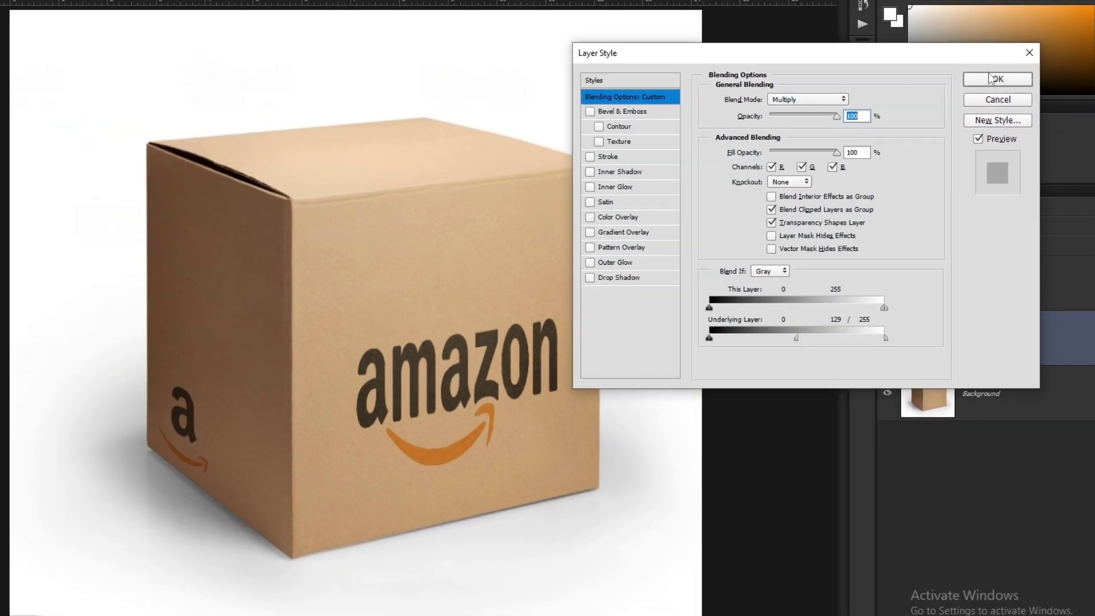
pyautogui.click(1013, 37)
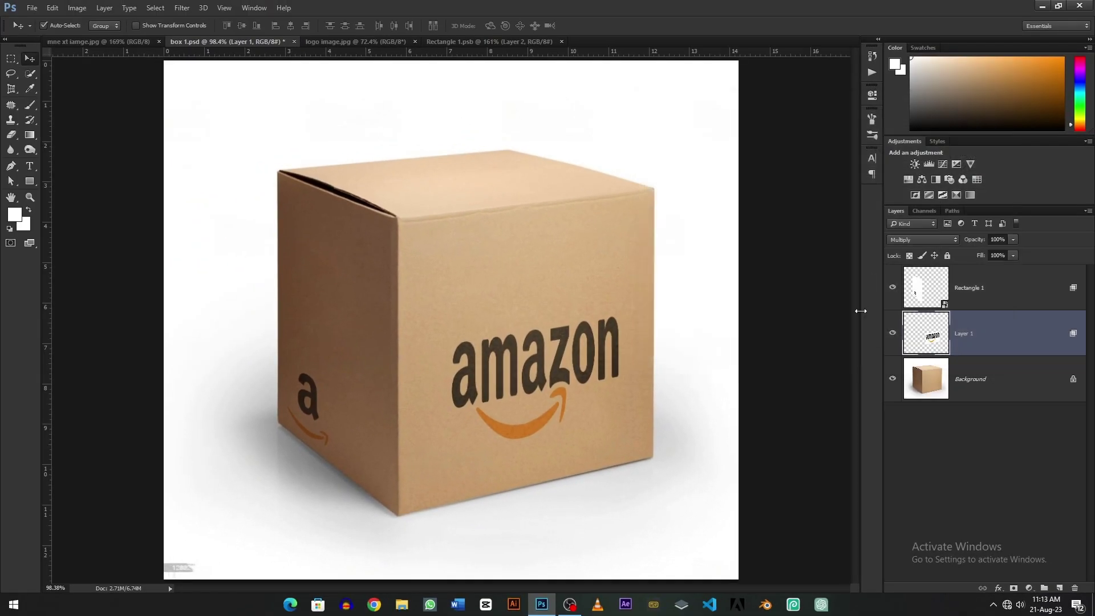
pyautogui.keyDown('alt'); pyautogui.click(893, 381); pyautogui.keyUp('alt')
pyautogui.keyDown('alt'); pyautogui.click(893, 381); pyautogui.keyUp('alt')
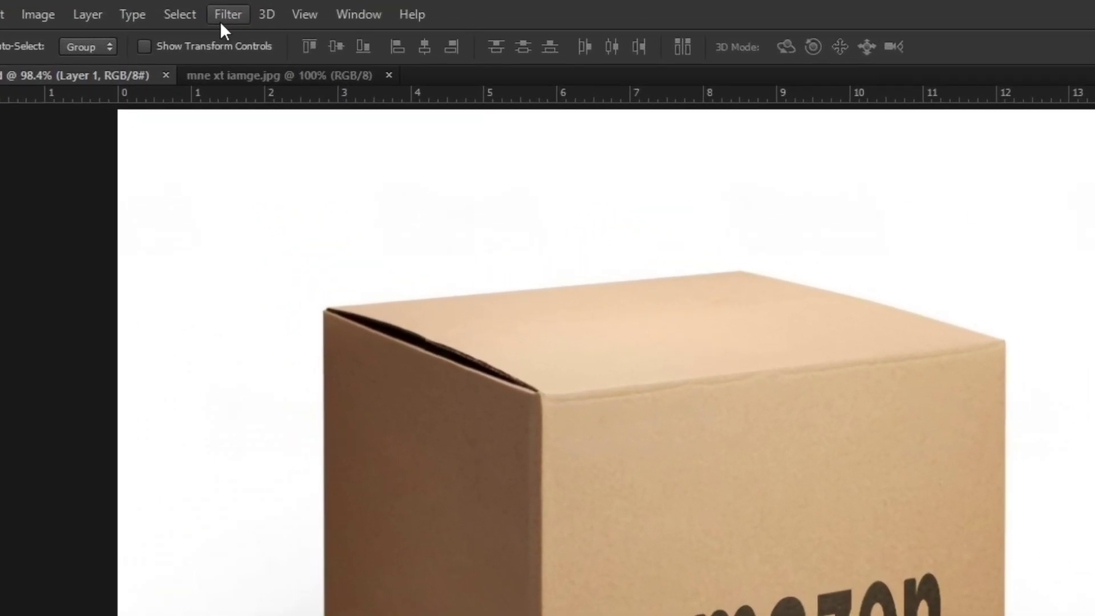
# Create a Vanishing Point plane on the box's top face through its four corners and apply the filter
pyautogui.click(182, 7)
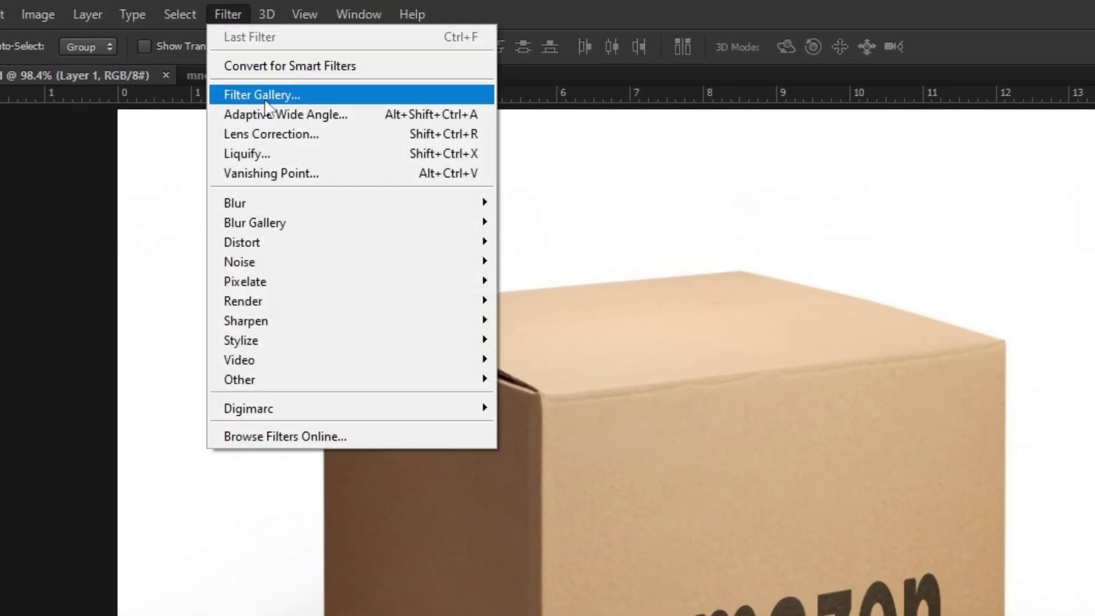
pyautogui.click(291, 167)
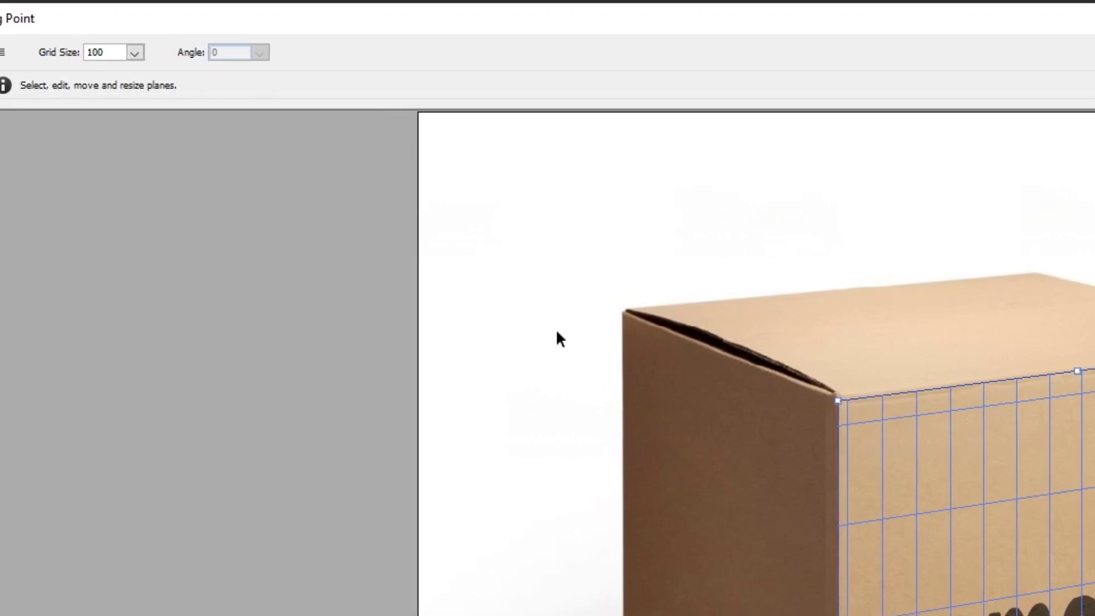
pyautogui.click(17, 71)
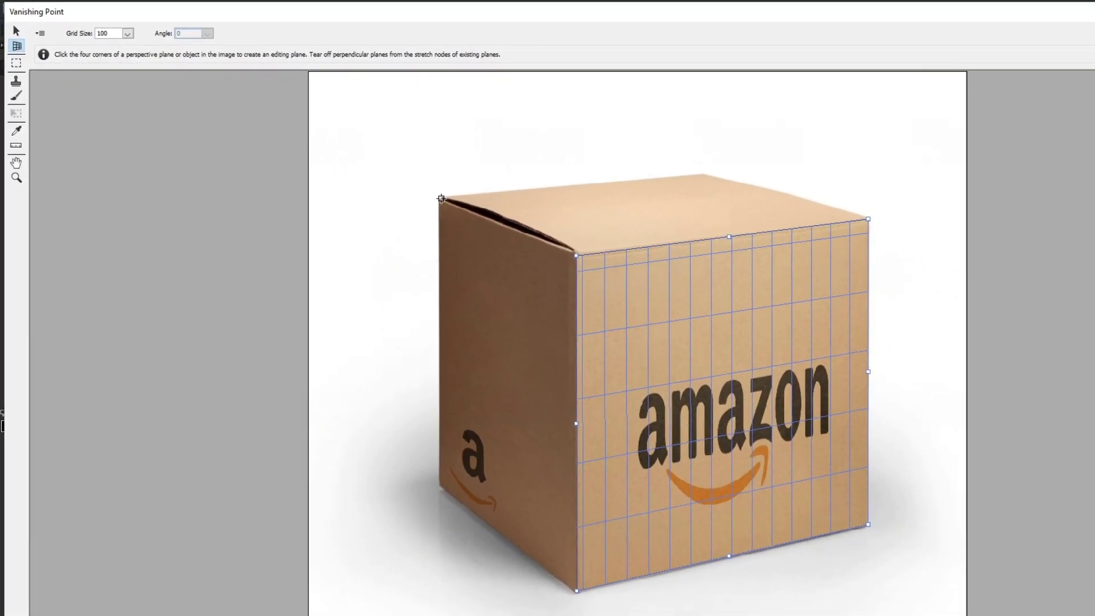
pyautogui.click(680, 310)
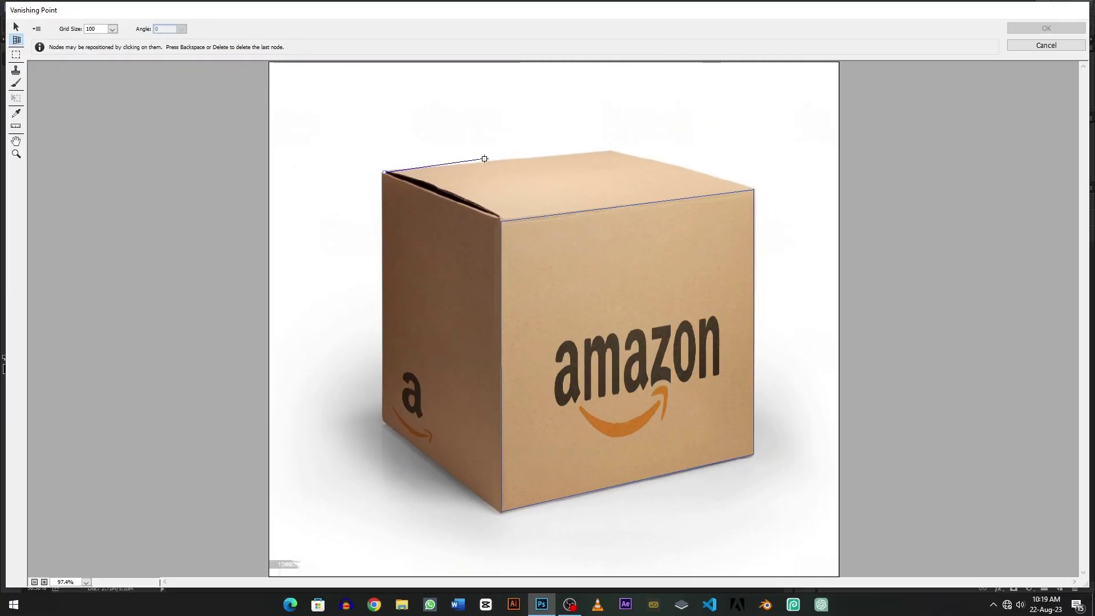
pyautogui.click(611, 150)
pyautogui.click(756, 189)
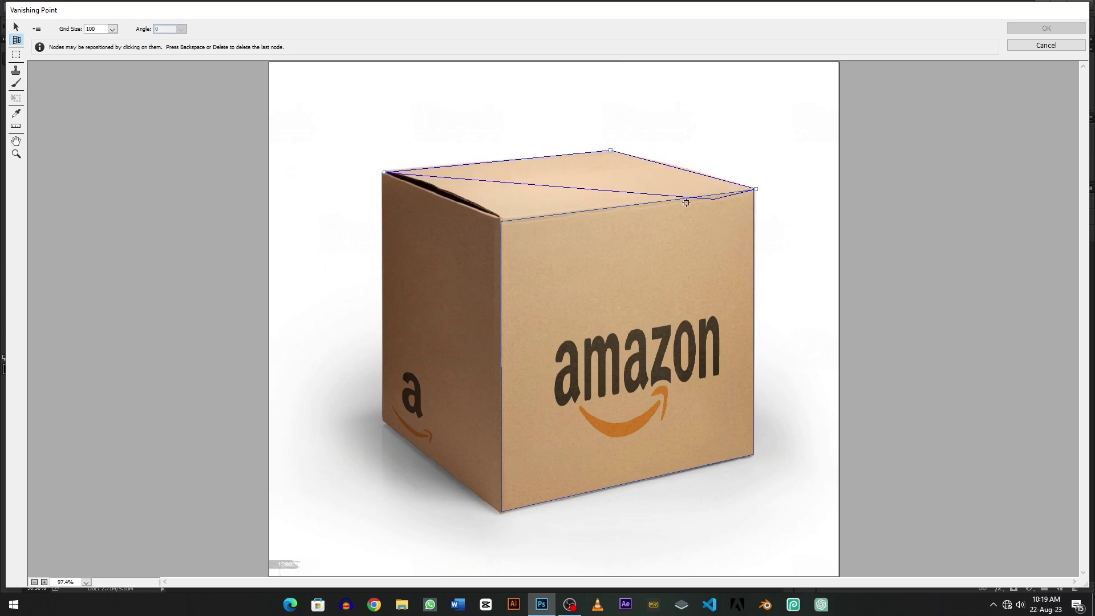
pyautogui.click(502, 220)
pyautogui.click(1060, 33)
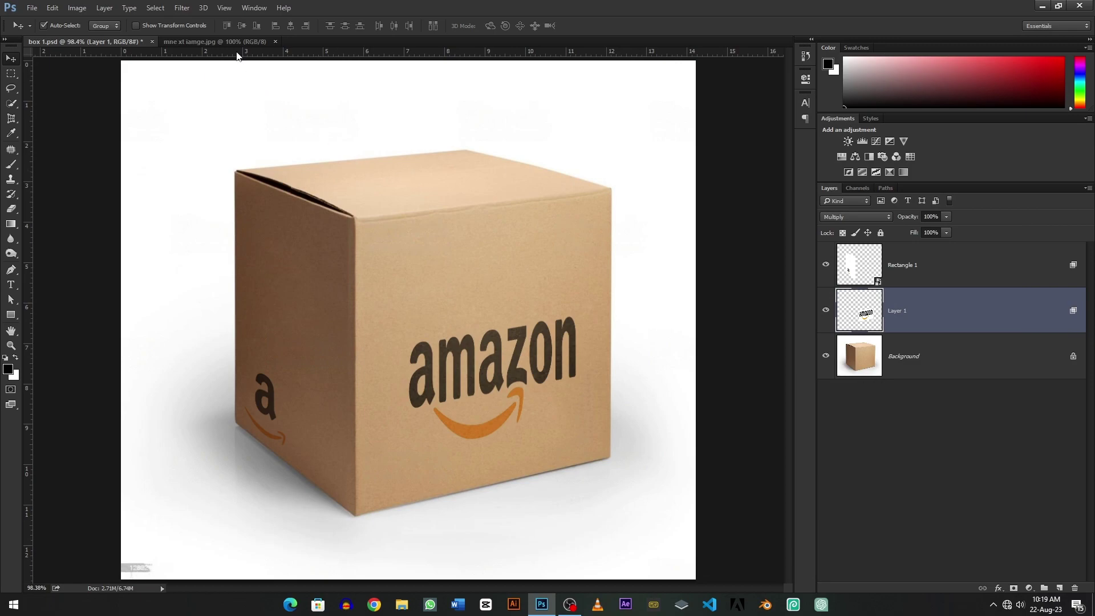
# Copy the entire Amazon wordmark image from mne xt iamge.jpg and add a new layer in the box document
pyautogui.click(231, 42)
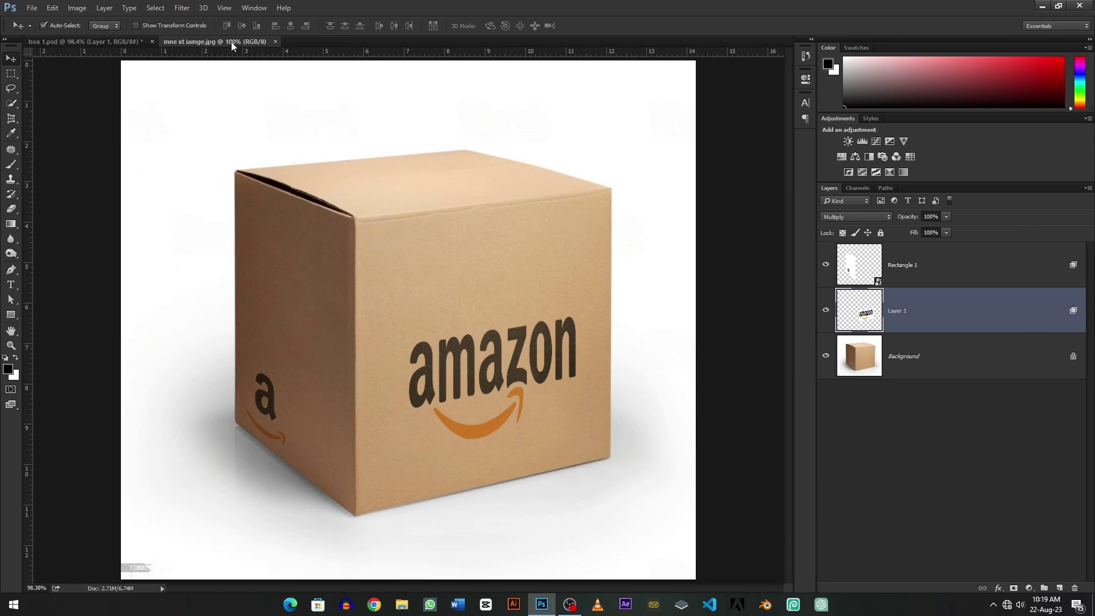
pyautogui.hotkey('ctrl', 'a')
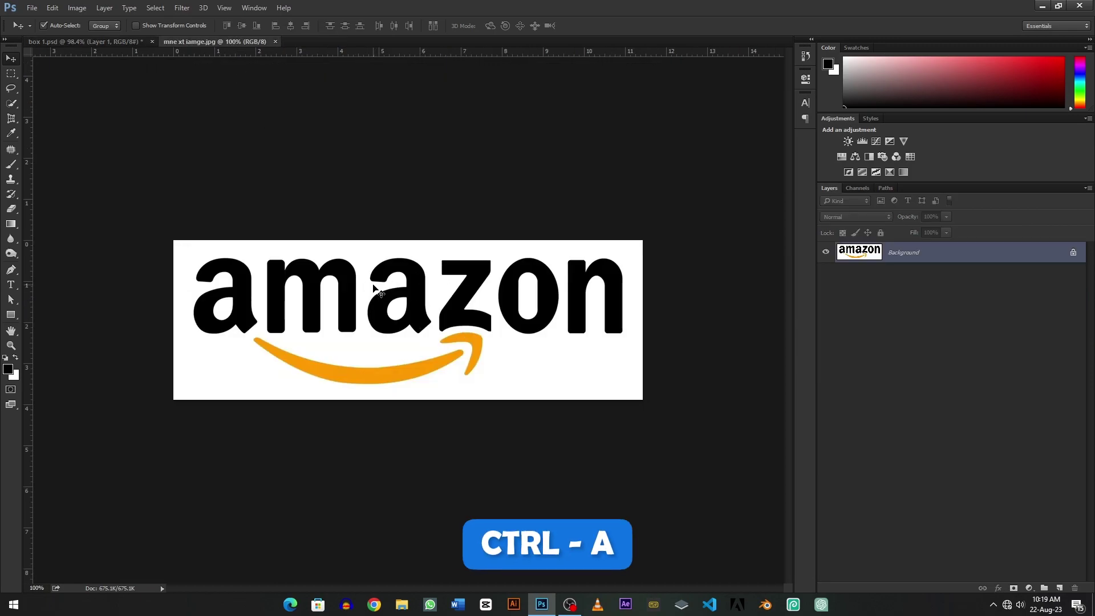
pyautogui.hotkey('ctrl', 'c')
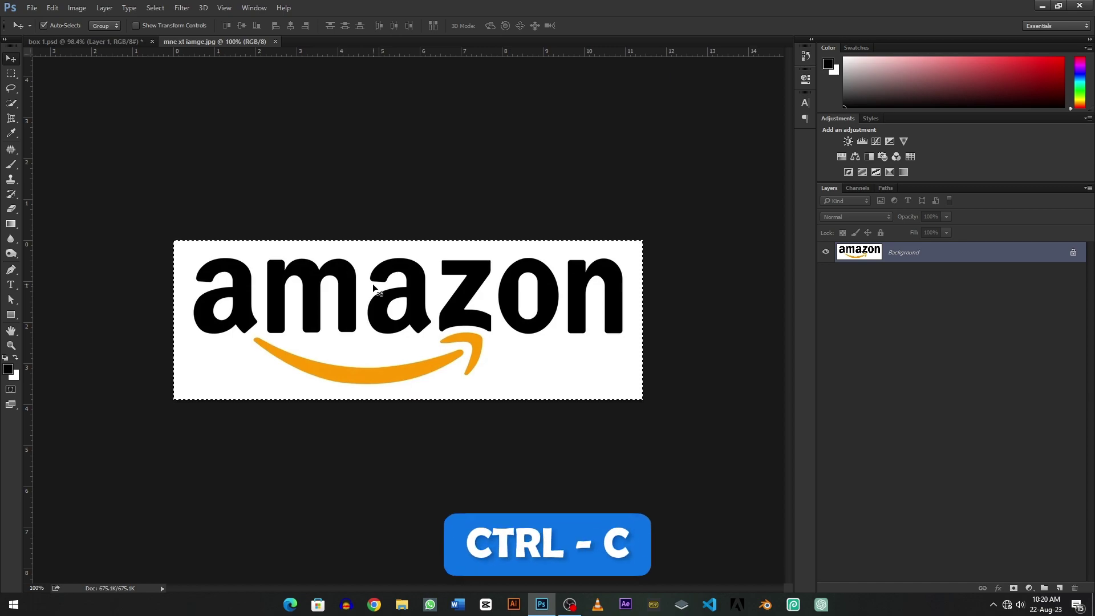
pyautogui.click(111, 40)
pyautogui.click(1059, 588)
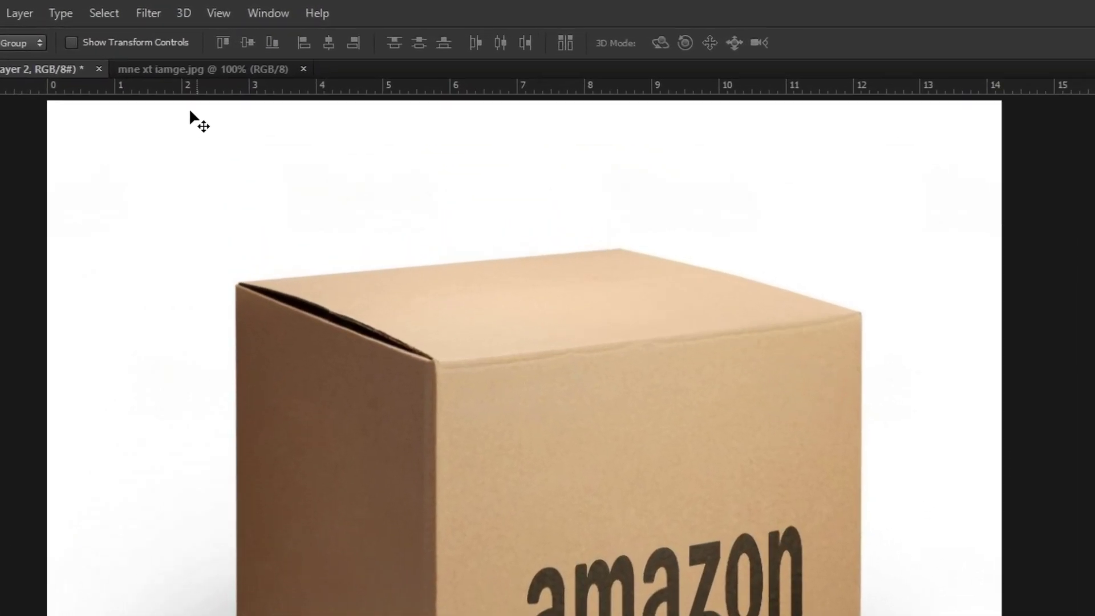
# Paste the wordmark into the Vanishing Point filter and move it onto the top face's plane
pyautogui.click(177, 8)
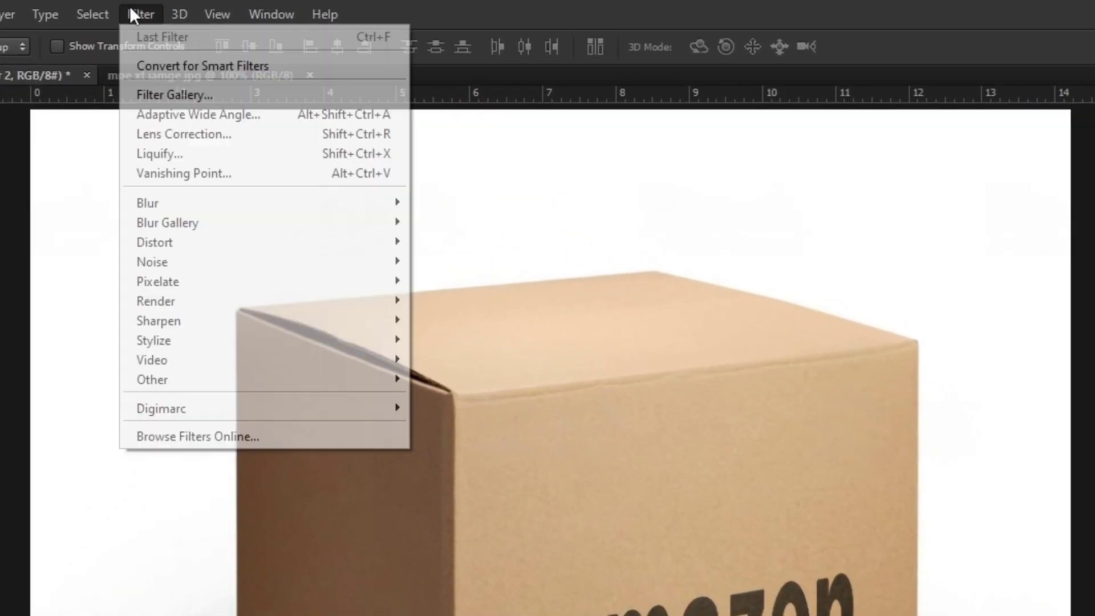
pyautogui.click(205, 172)
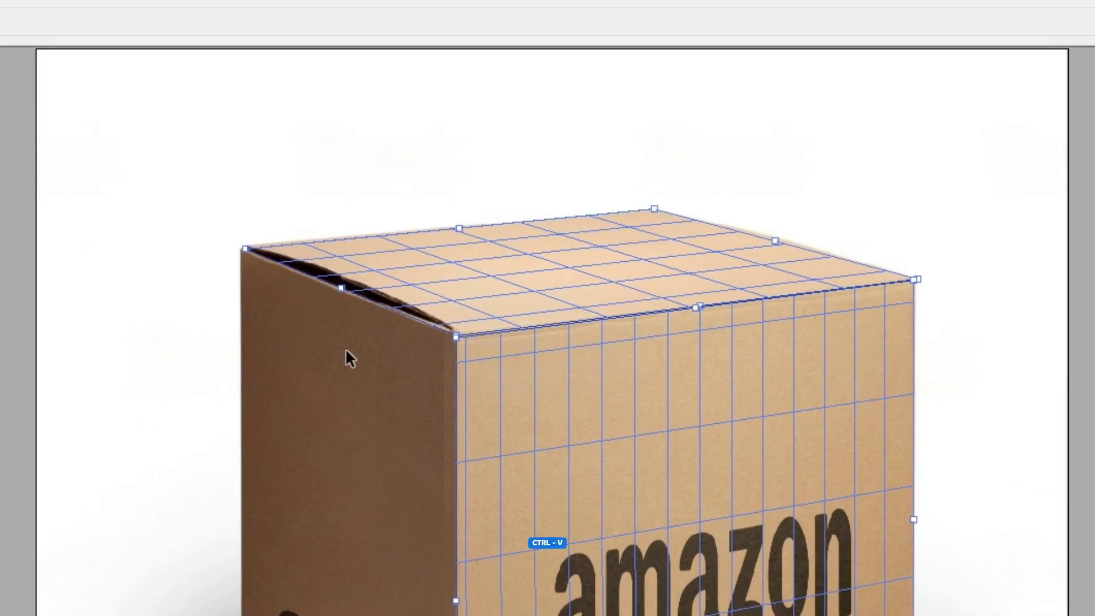
pyautogui.hotkey('ctrl', 'v')
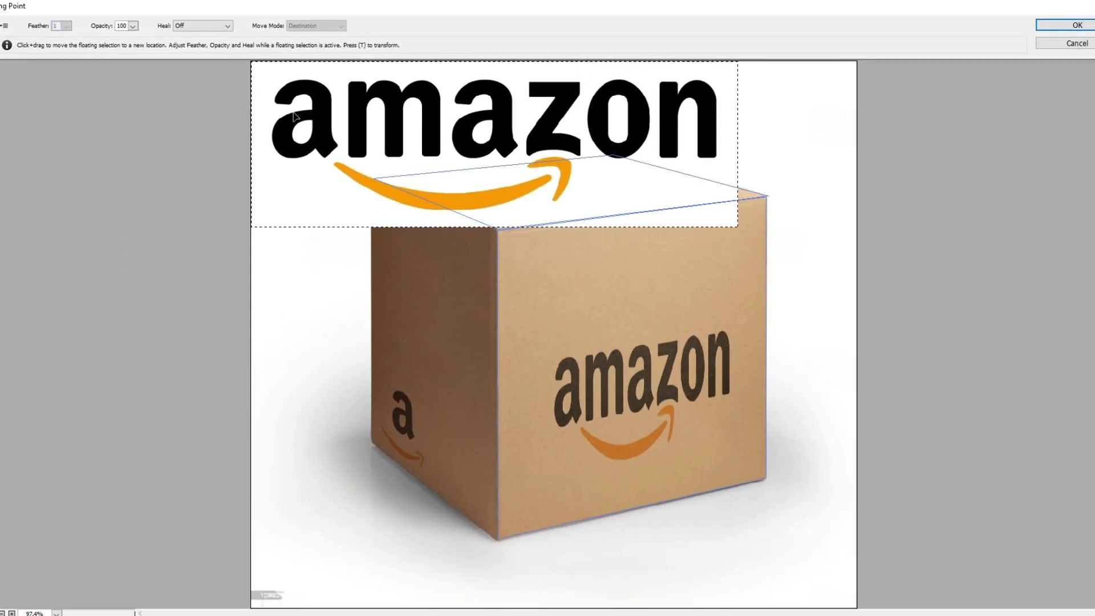
pyautogui.moveTo(294, 117); pyautogui.dragTo(563, 181)
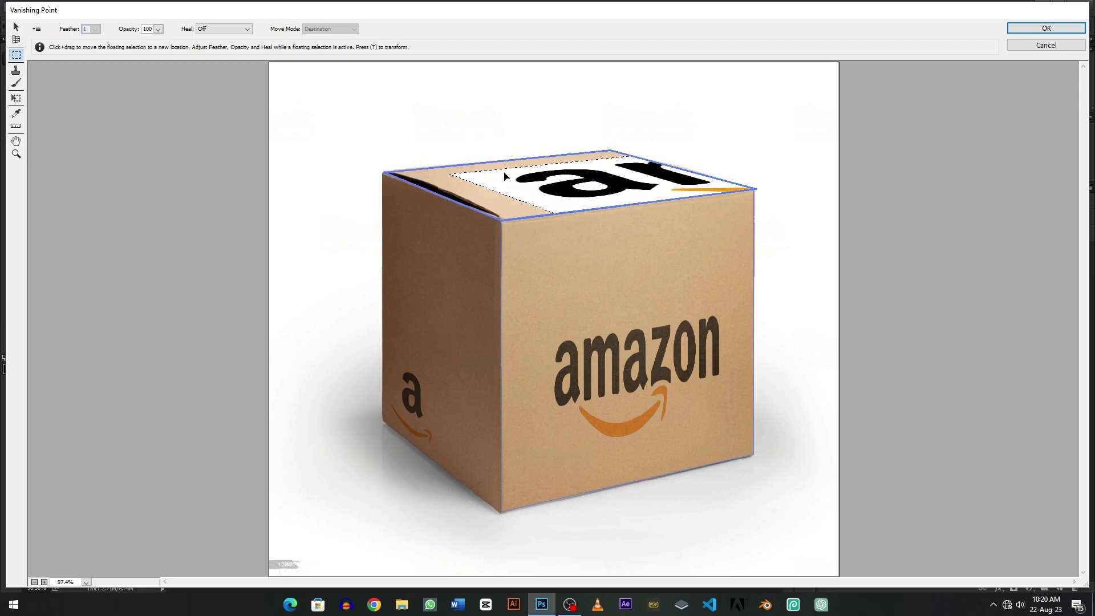
# Transform the pasted wordmark to fit entirely within the box's top face, and apply the Vanishing Point filter
pyautogui.press('alt')
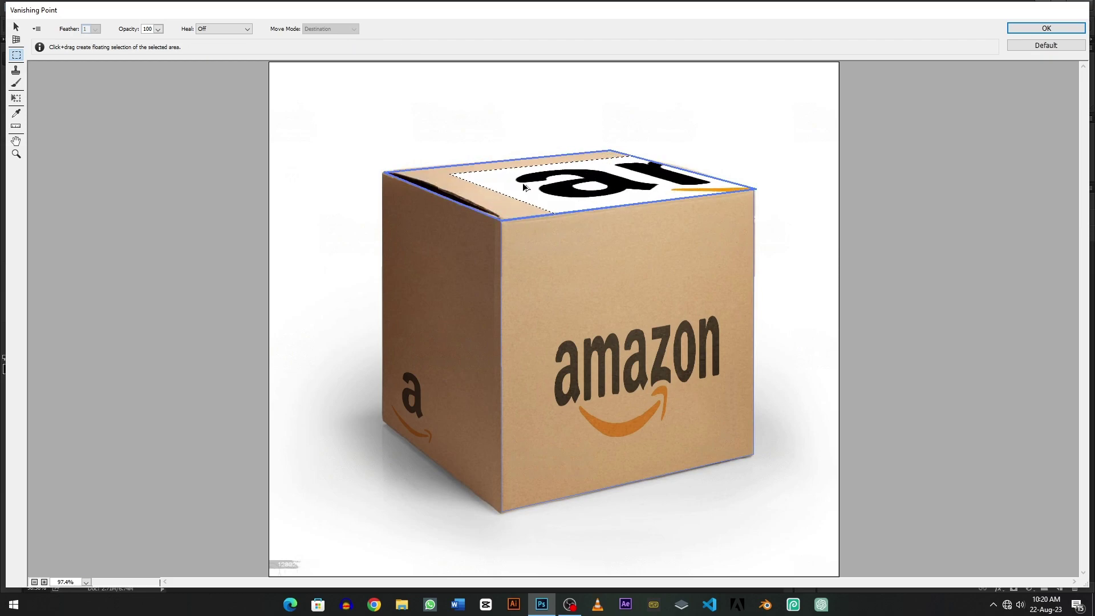
pyautogui.hotkey('ctrl', 't')
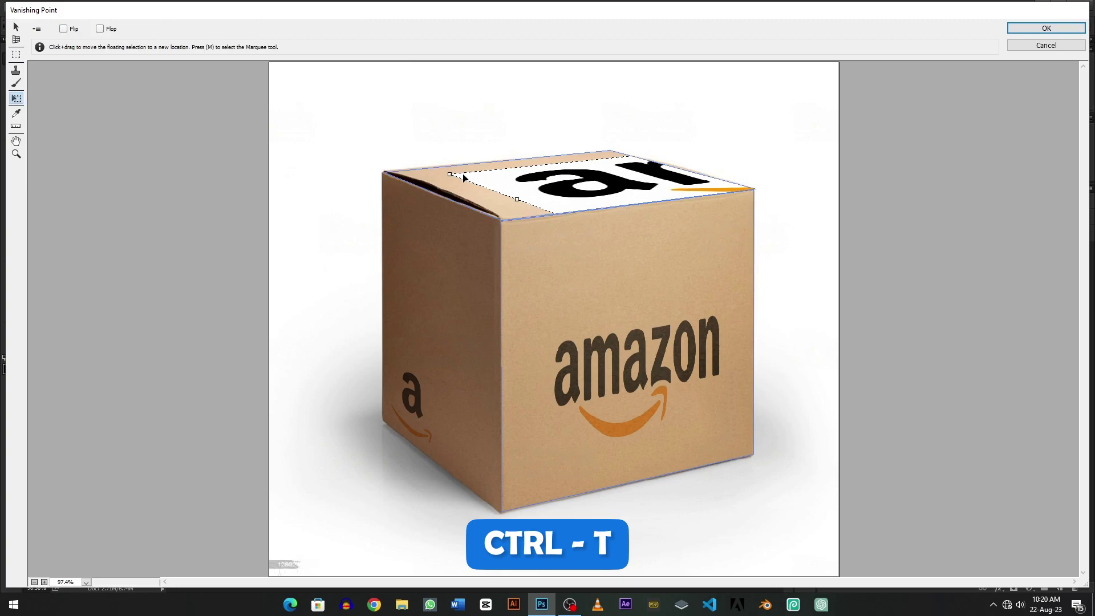
pyautogui.moveTo(482, 180)
pyautogui.mouseDown()
pyautogui.moveTo(637, 177)
pyautogui.moveTo(469, 187)
pyautogui.moveTo(479, 176)
pyautogui.moveTo(625, 171)
pyautogui.moveTo(438, 175)
pyautogui.moveTo(520, 172)
pyautogui.moveTo(507, 197)
pyautogui.moveTo(498, 191)
pyautogui.mouseUp()
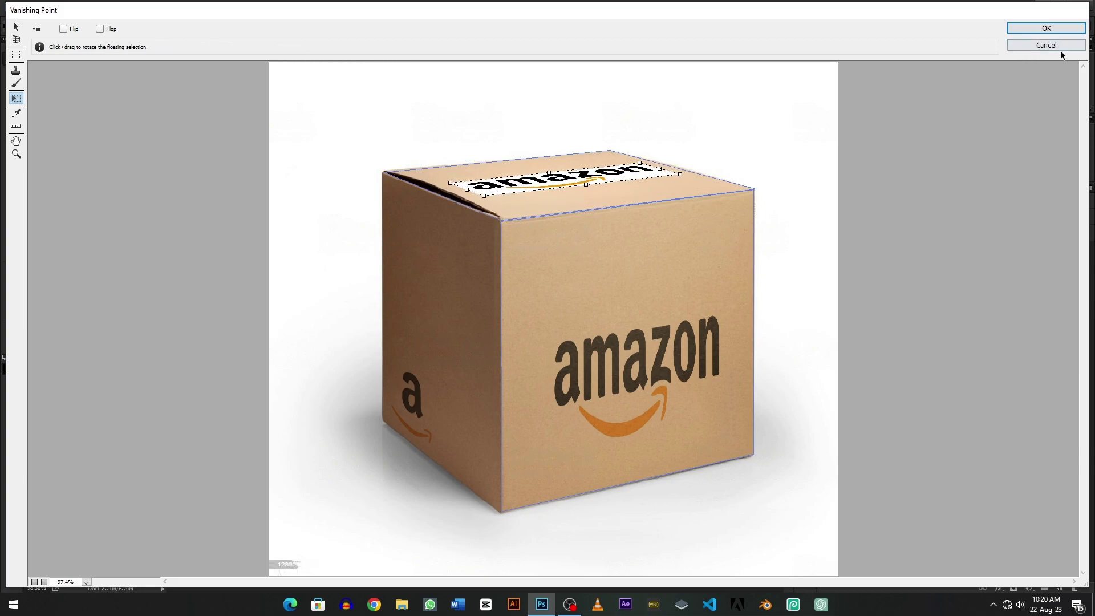
pyautogui.click(1060, 28)
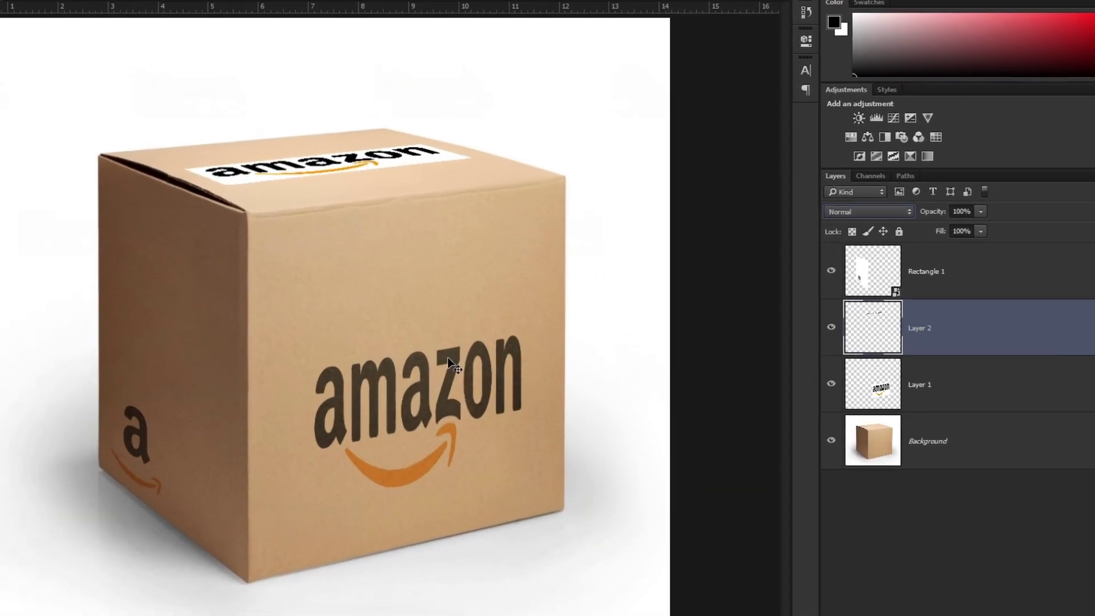
# Set Layer 2's blend mode to Multiply
pyautogui.click(847, 213)
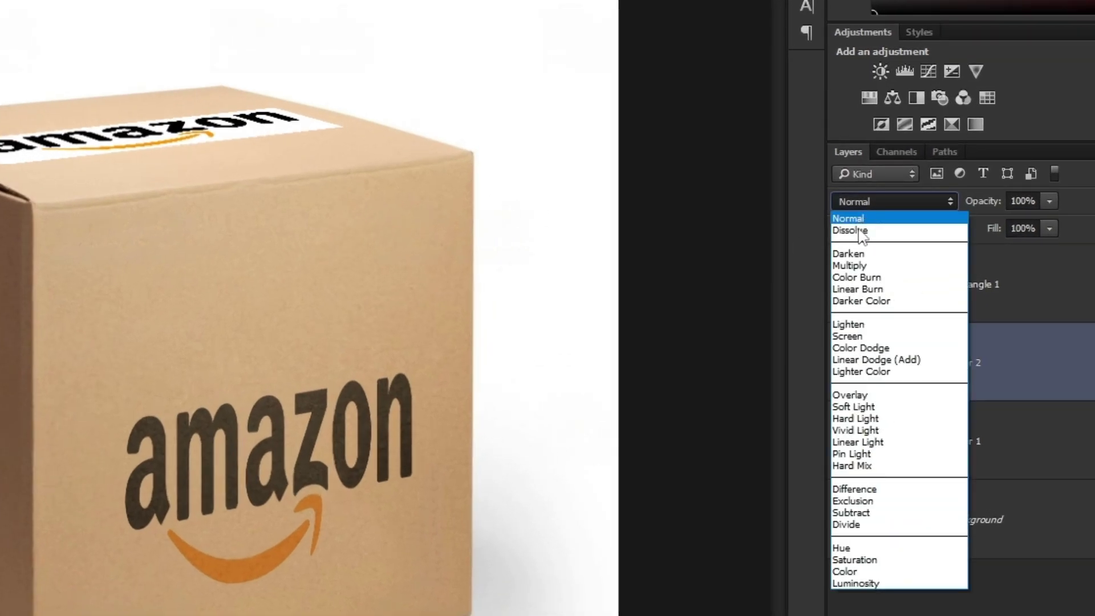
pyautogui.click(853, 266)
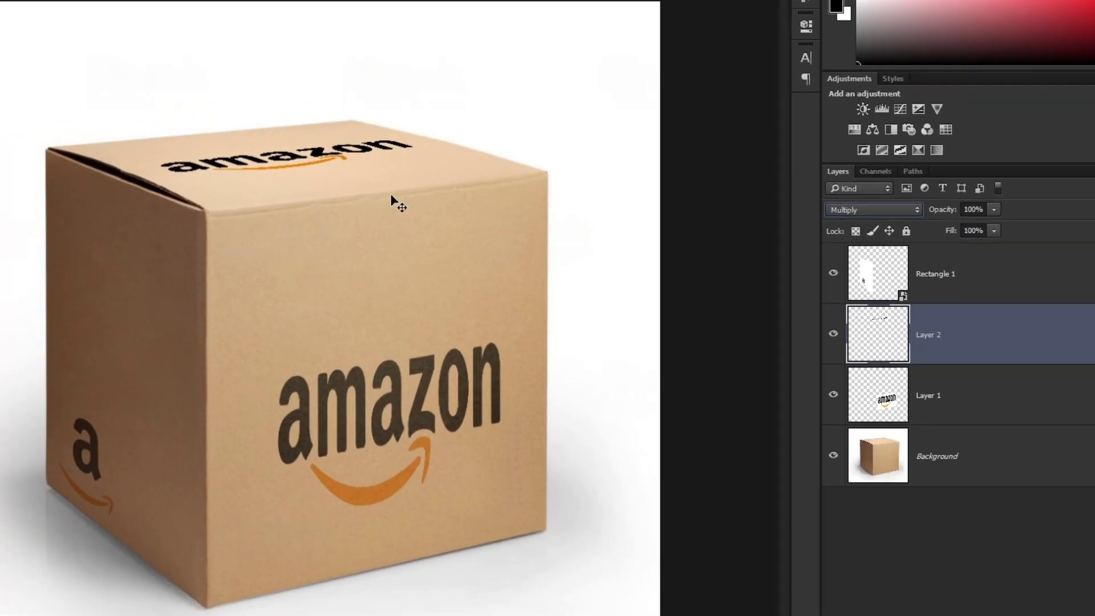